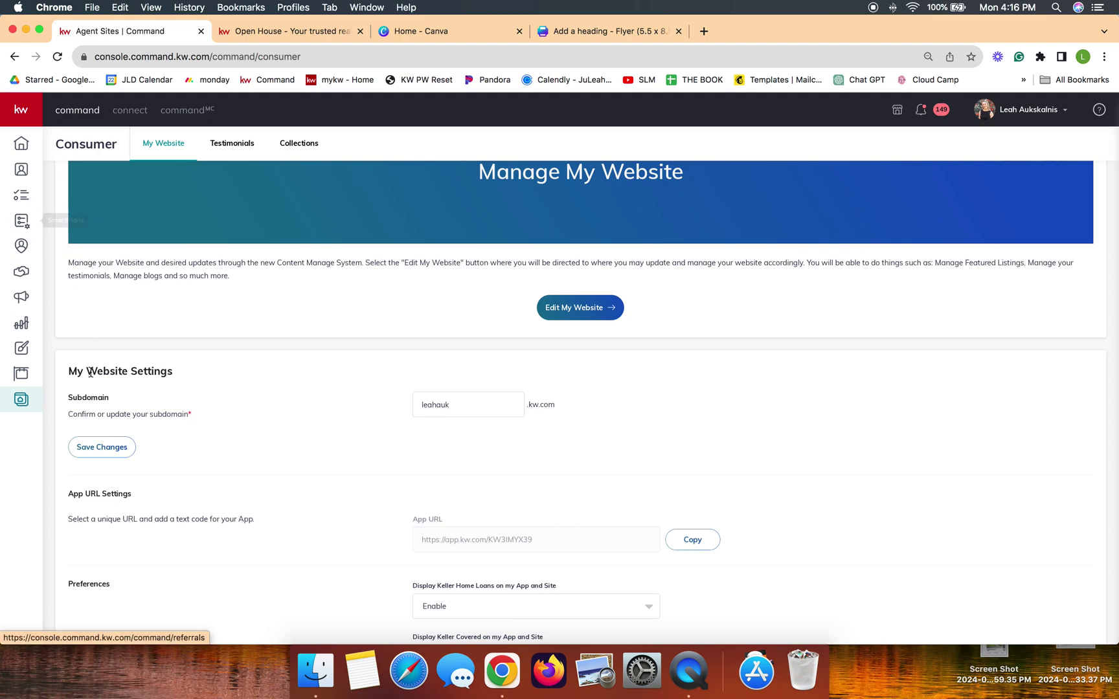
Select the current page address and place the cursor in the Subdomain field
scroll(98, 397, up, 3)
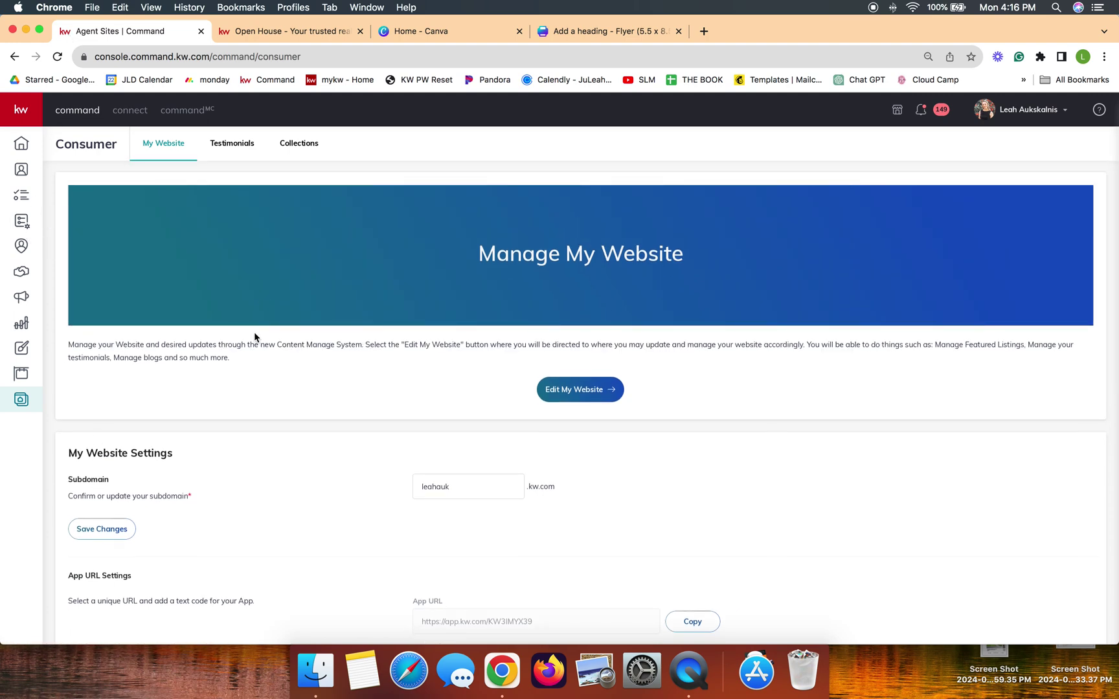
click(220, 58)
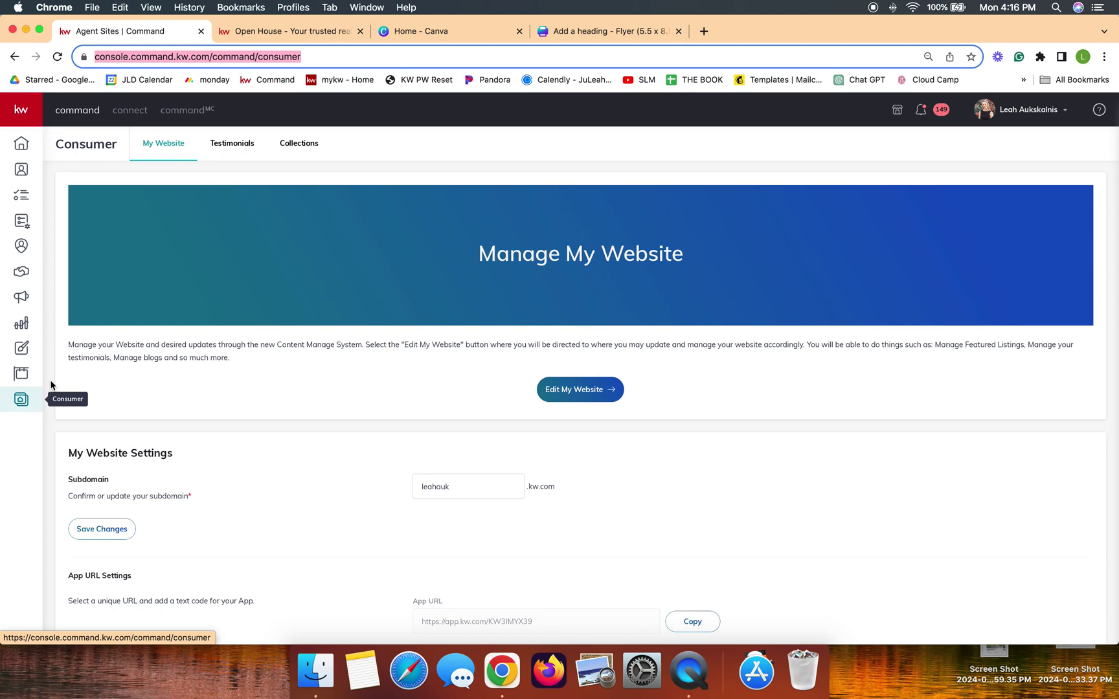
scroll(382, 451, down, 5)
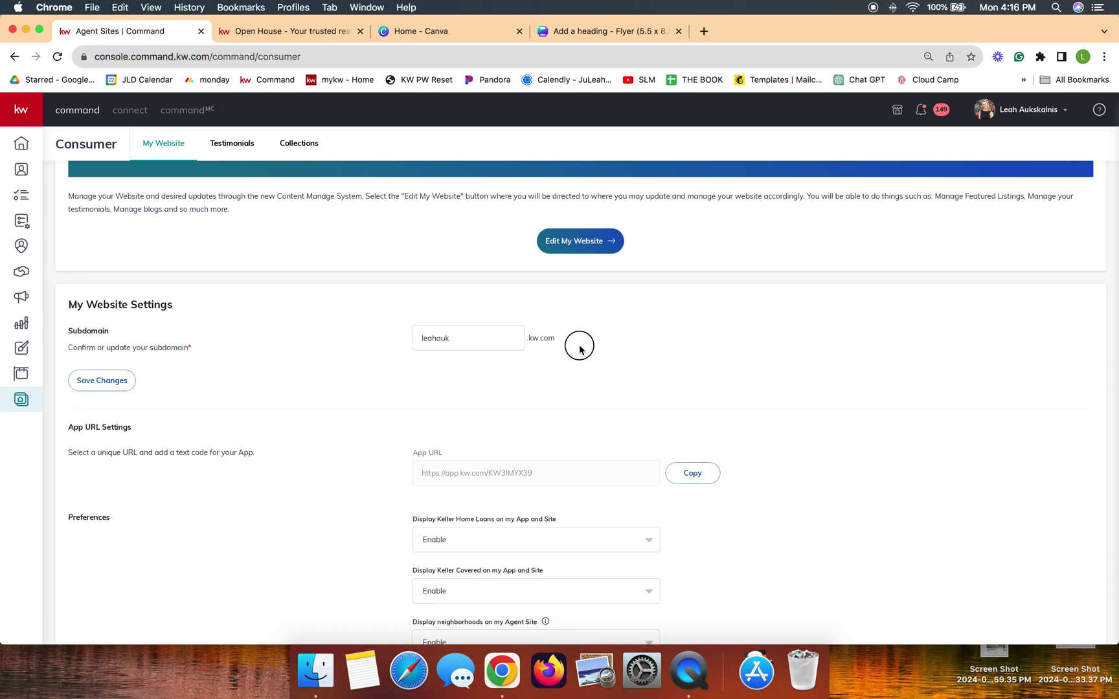
drag(579, 345, 437, 342)
click(426, 339)
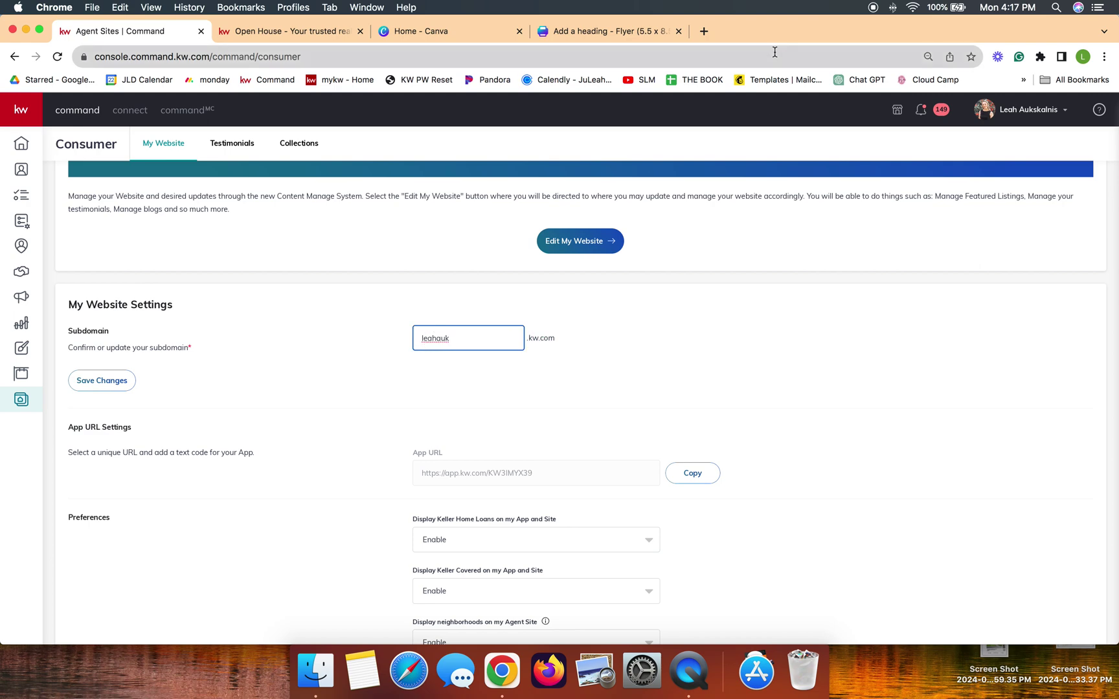
Open the agent's KW site in a new tab and show the 34 properties for sale
click(704, 31)
text(leah)
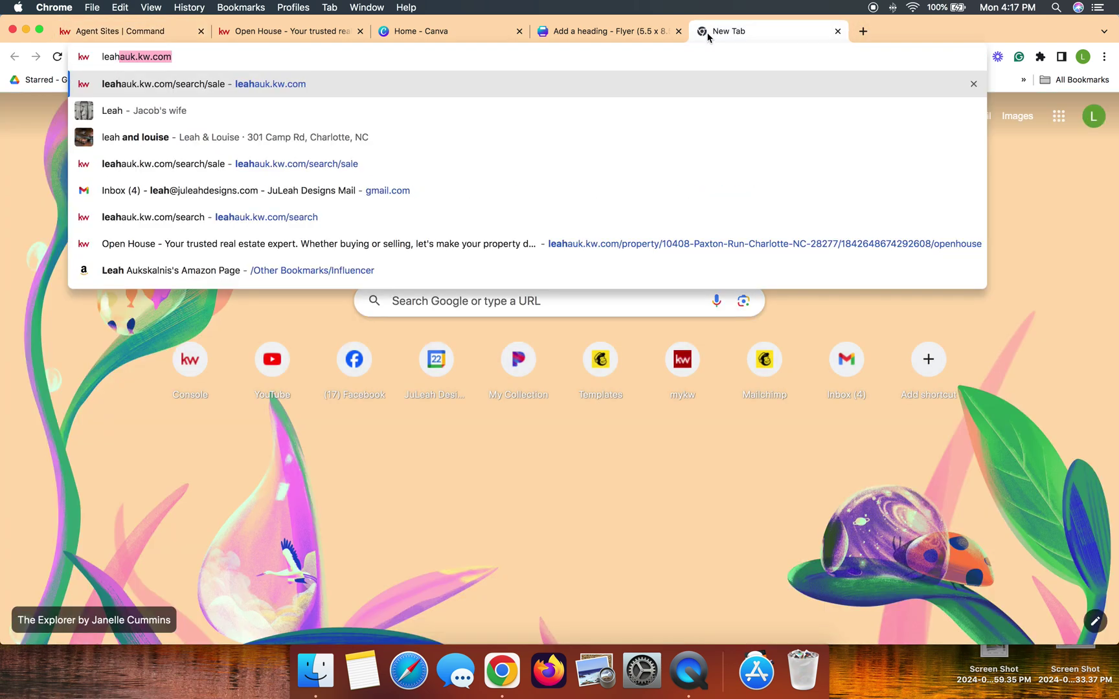
key(Return)
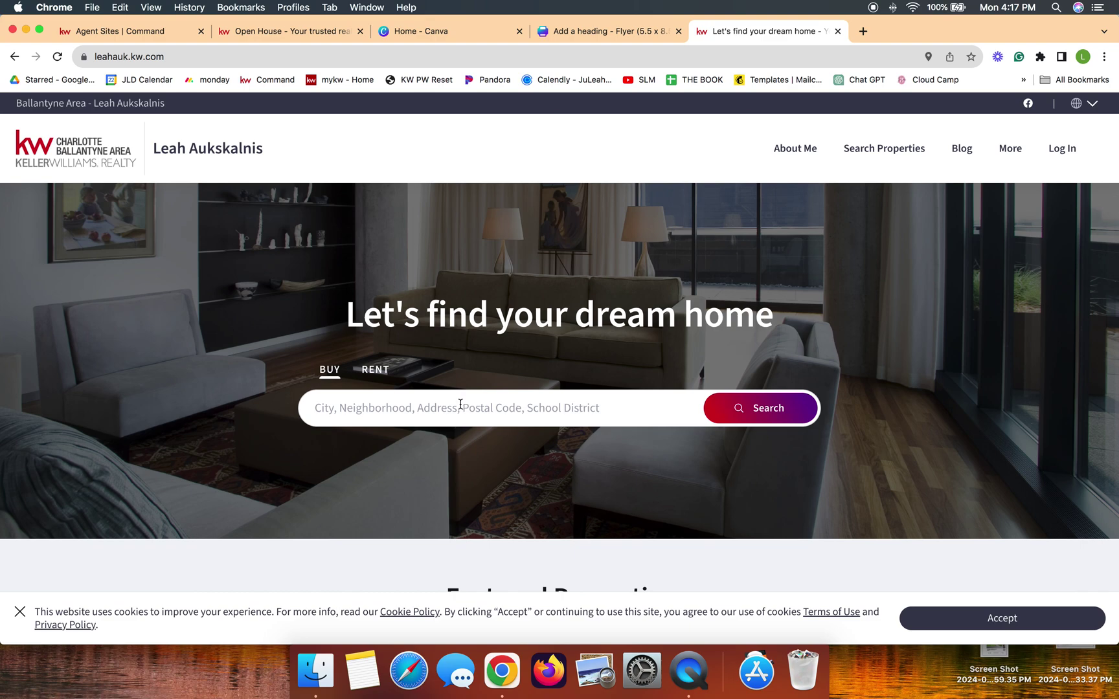
click(438, 409)
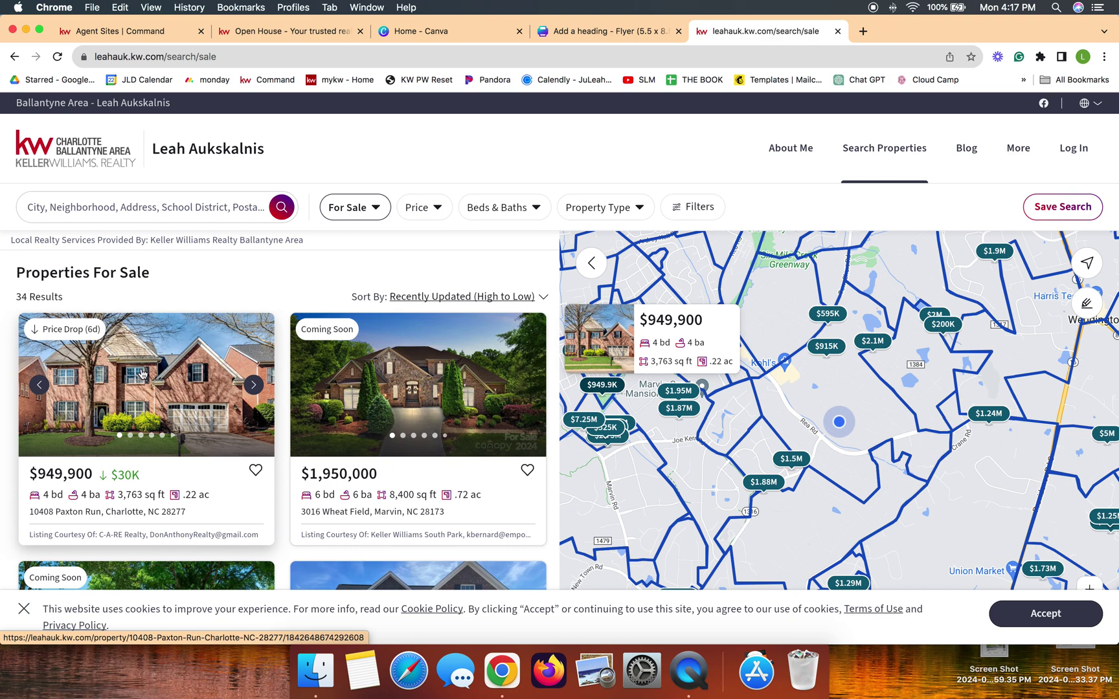
click(142, 373)
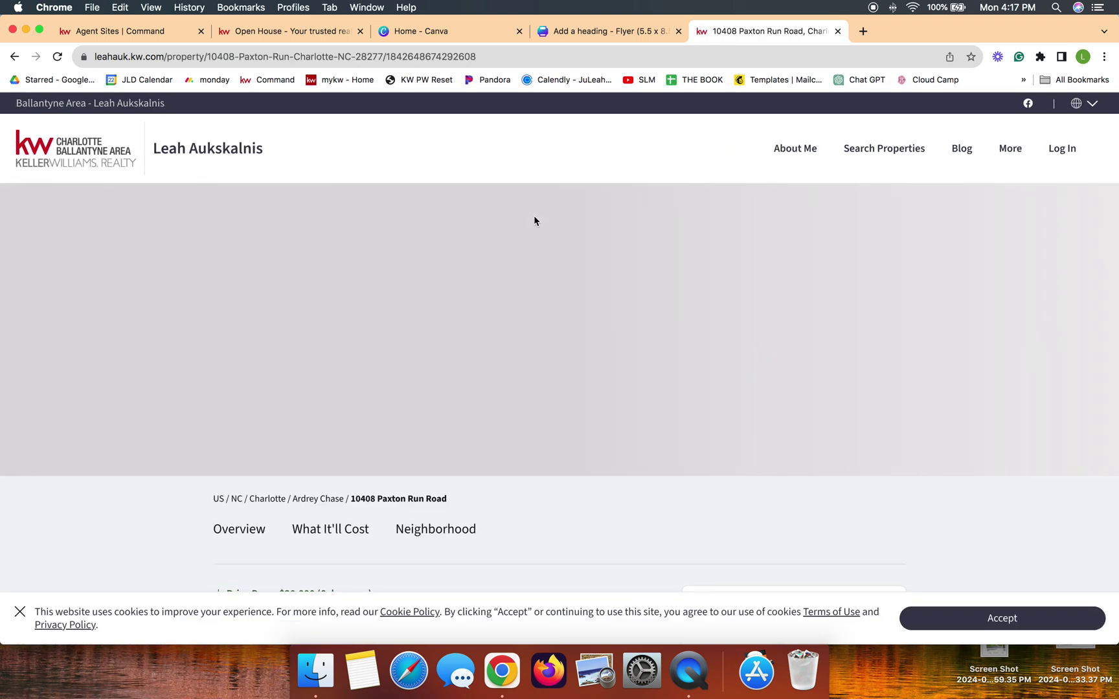
scroll(535, 222, down, 1)
scroll(245, 166, down, 5)
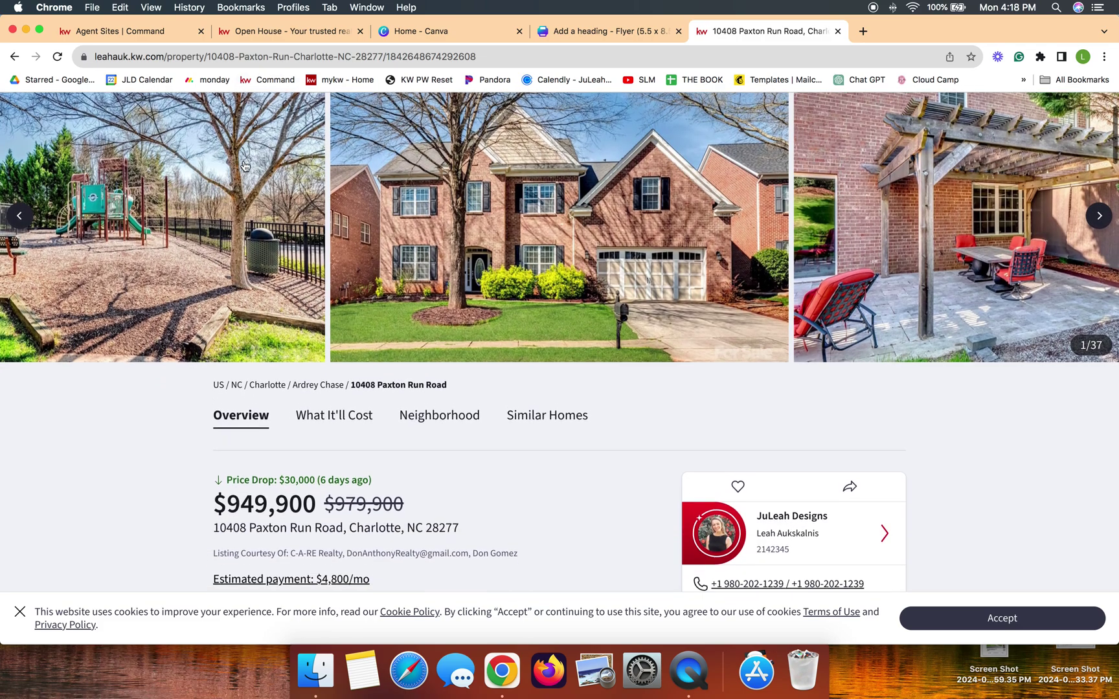
scroll(245, 166, down, 2)
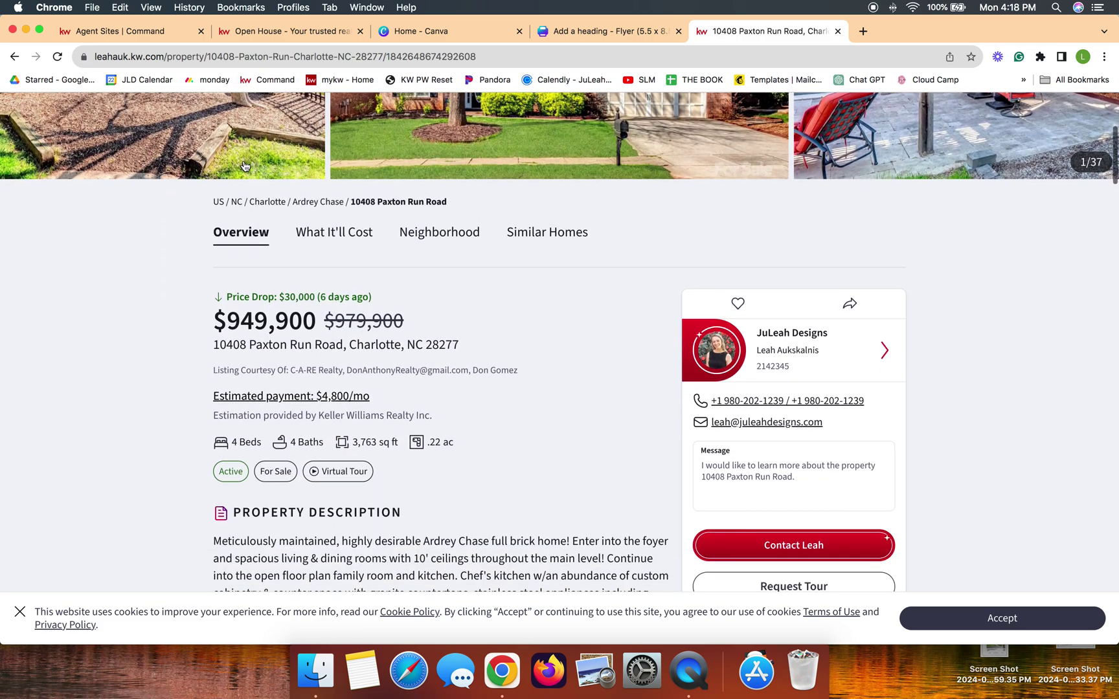
scroll(245, 167, down, 3)
scroll(245, 167, down, 4)
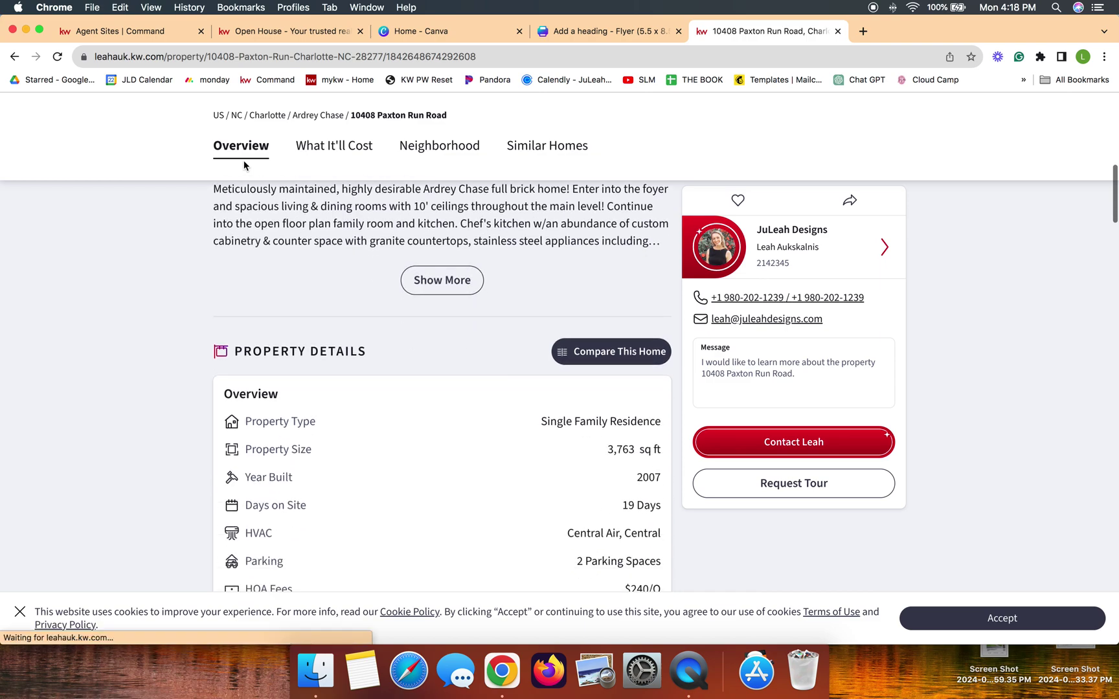
scroll(177, 327, down, 4)
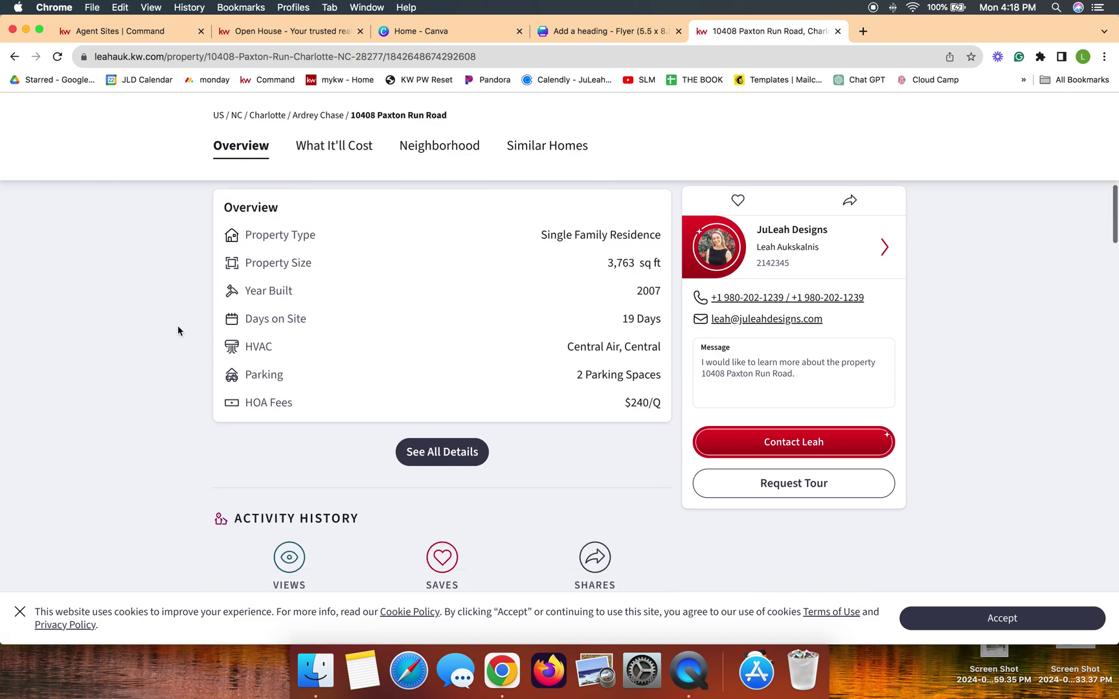
scroll(177, 325, up, 15)
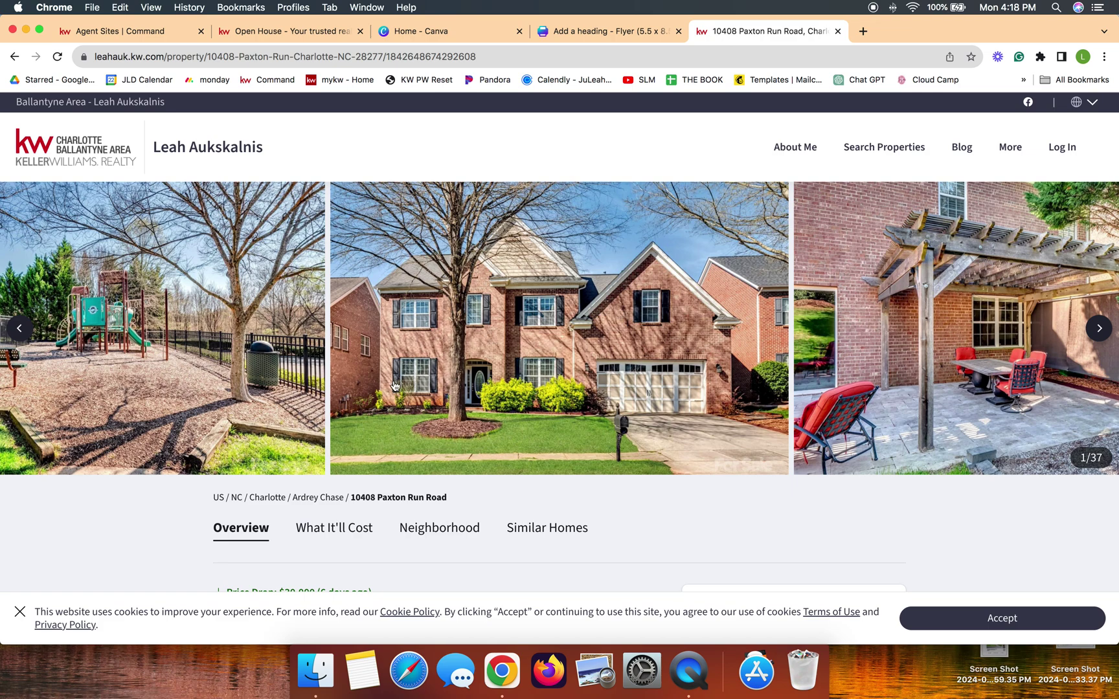
scroll(395, 387, down, 3)
scroll(395, 386, down, 5)
scroll(395, 387, up, 8)
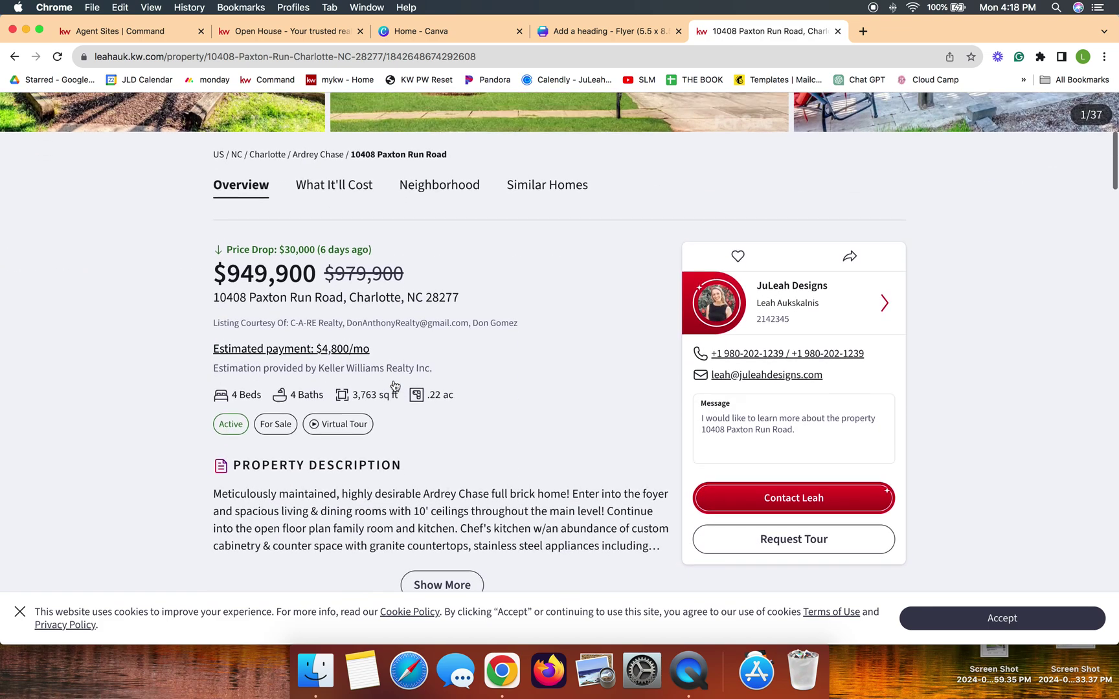
scroll(394, 387, down, 1)
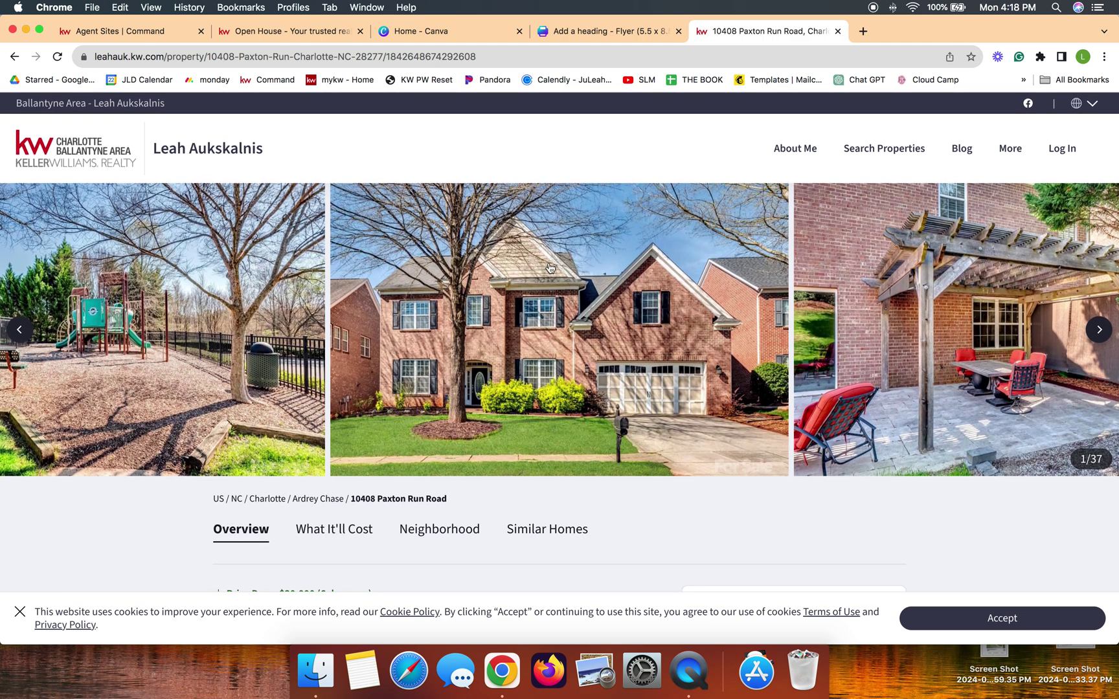
Append /openhouse to the listing URL to load the Paxton Run Road open-house sign-in page
click(510, 55)
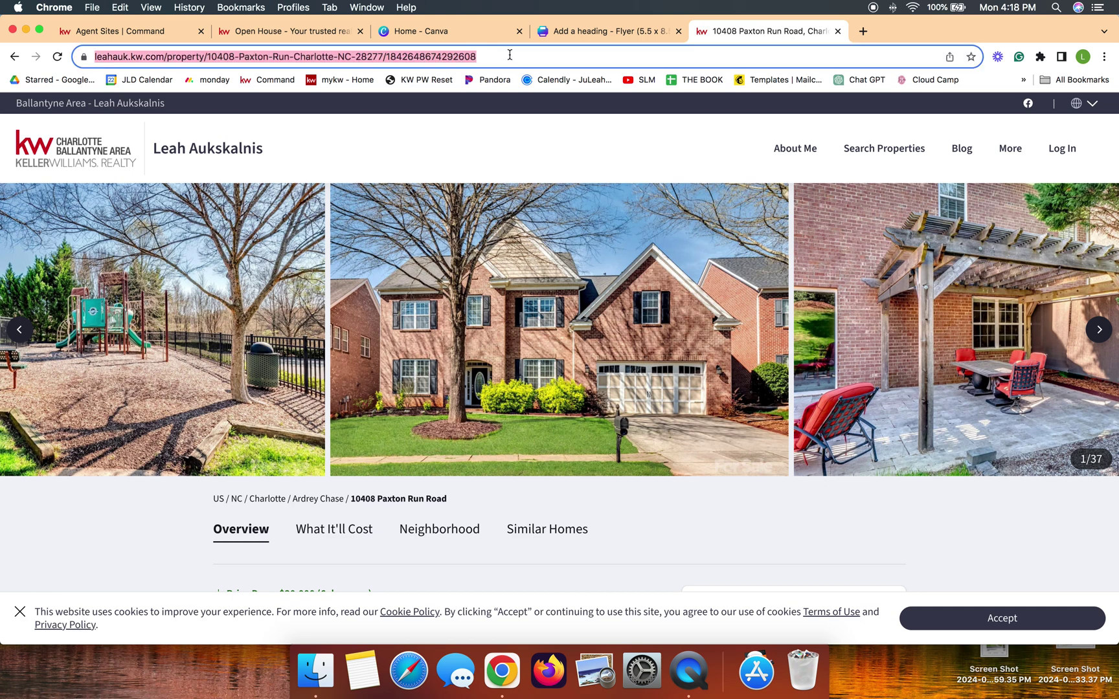
click(512, 57)
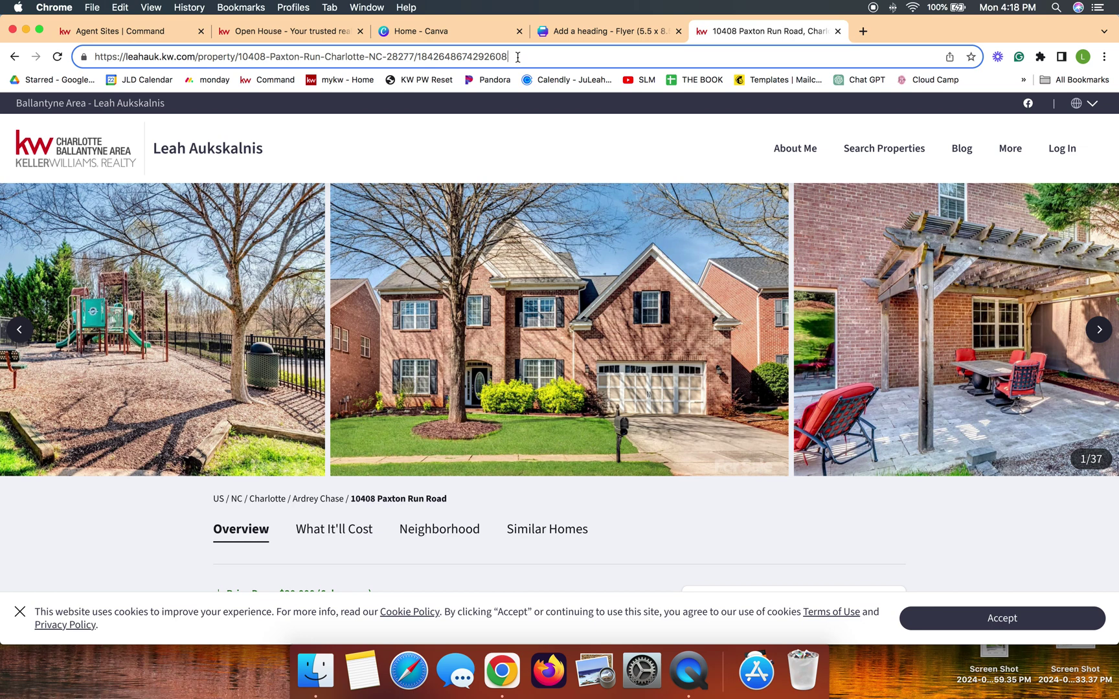
text(/)
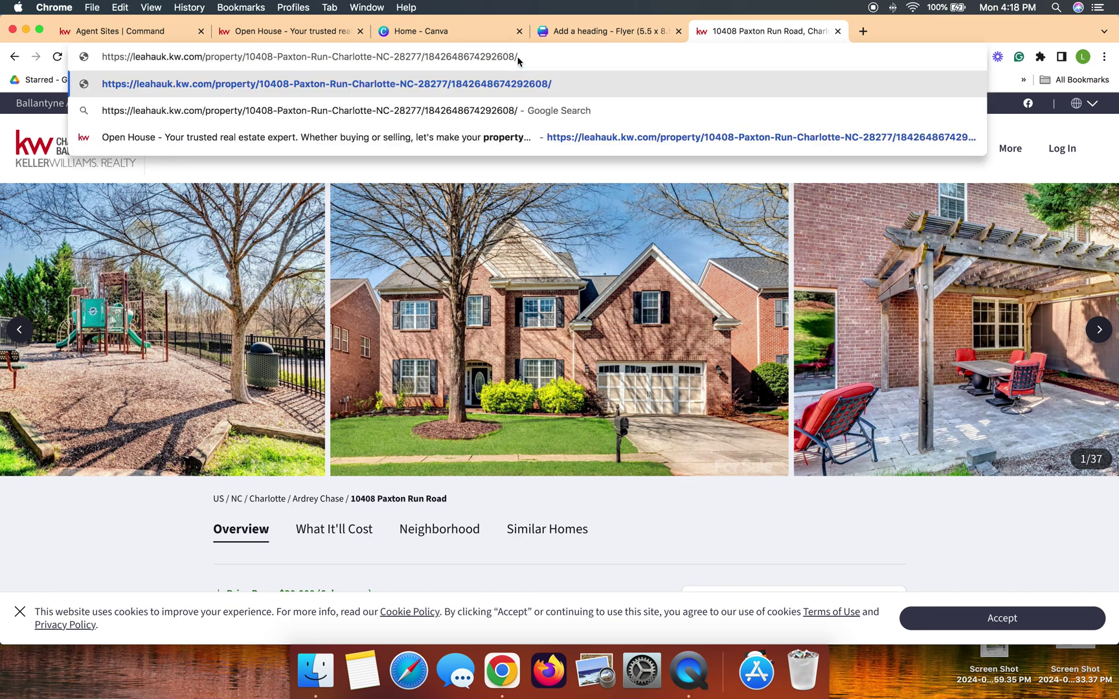
text(openhouse)
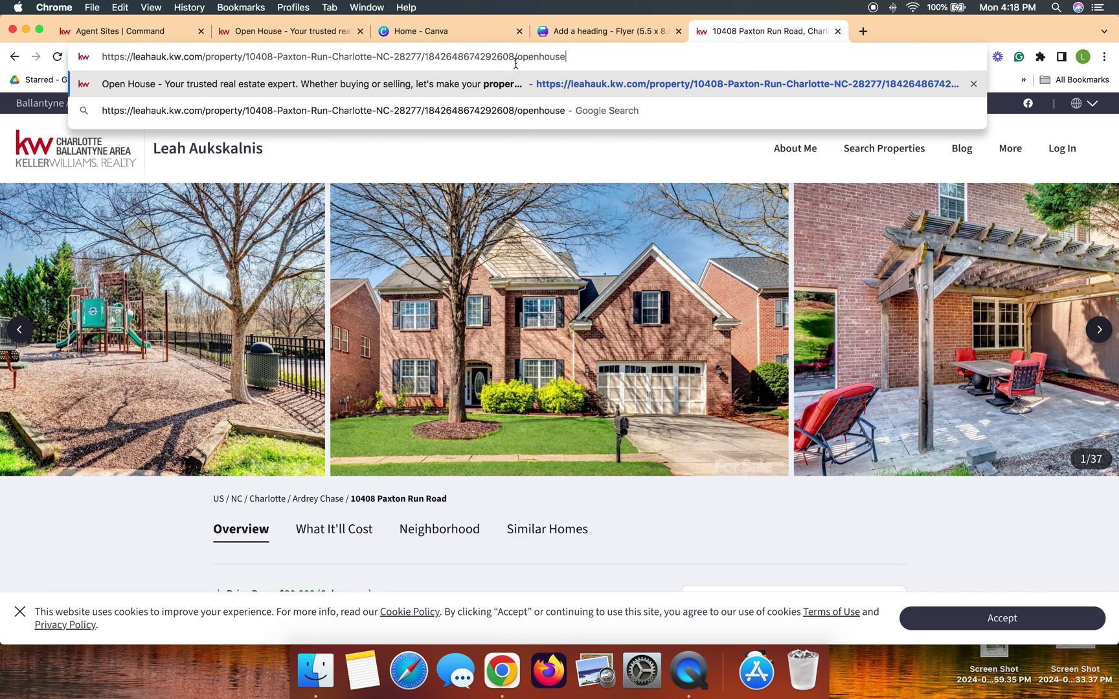
drag(515, 59, 585, 58)
key(Return)
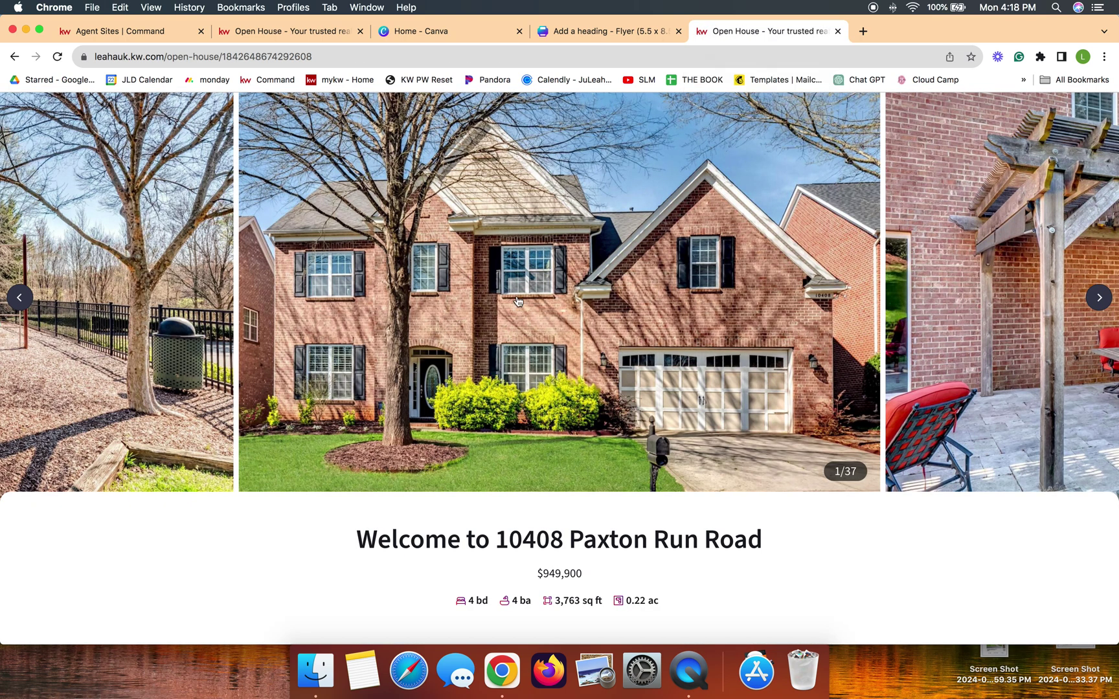
scroll(518, 301, down, 5)
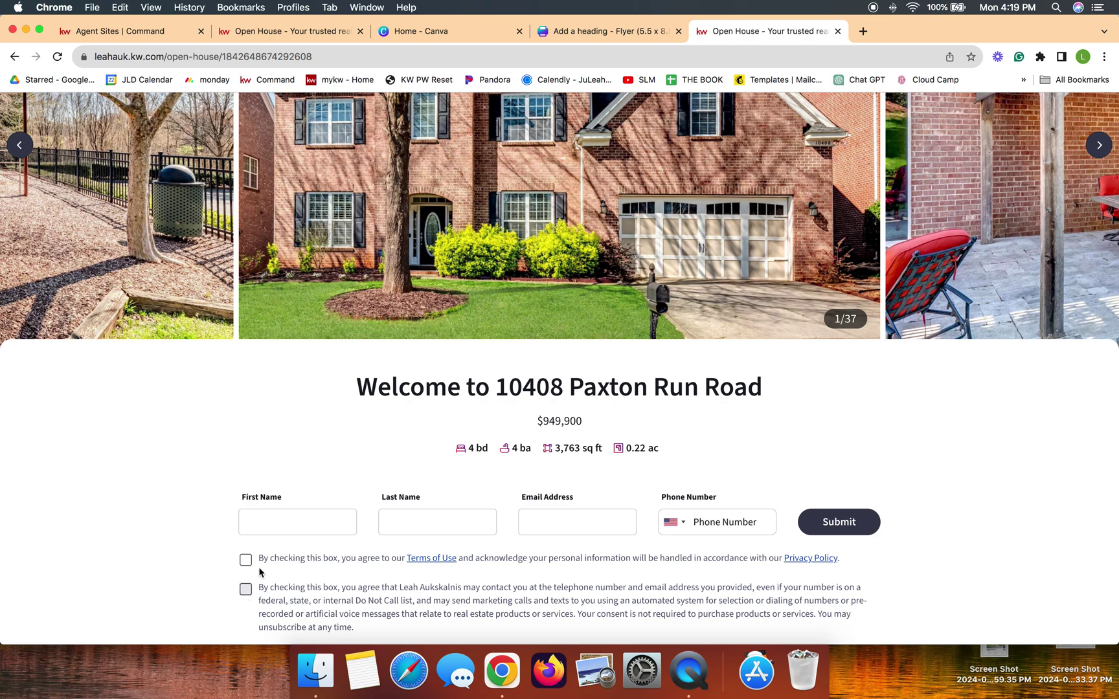
scroll(304, 471, up, 3)
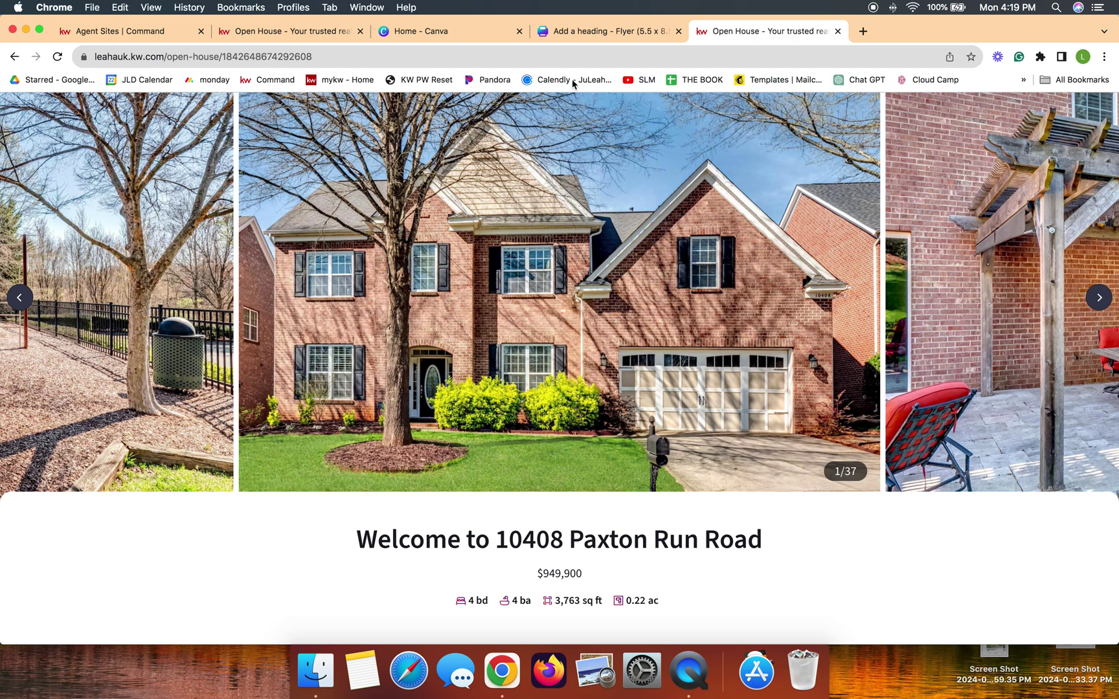
Copy the open-house page's full https address from the address bar, leaving it selected
click(272, 56)
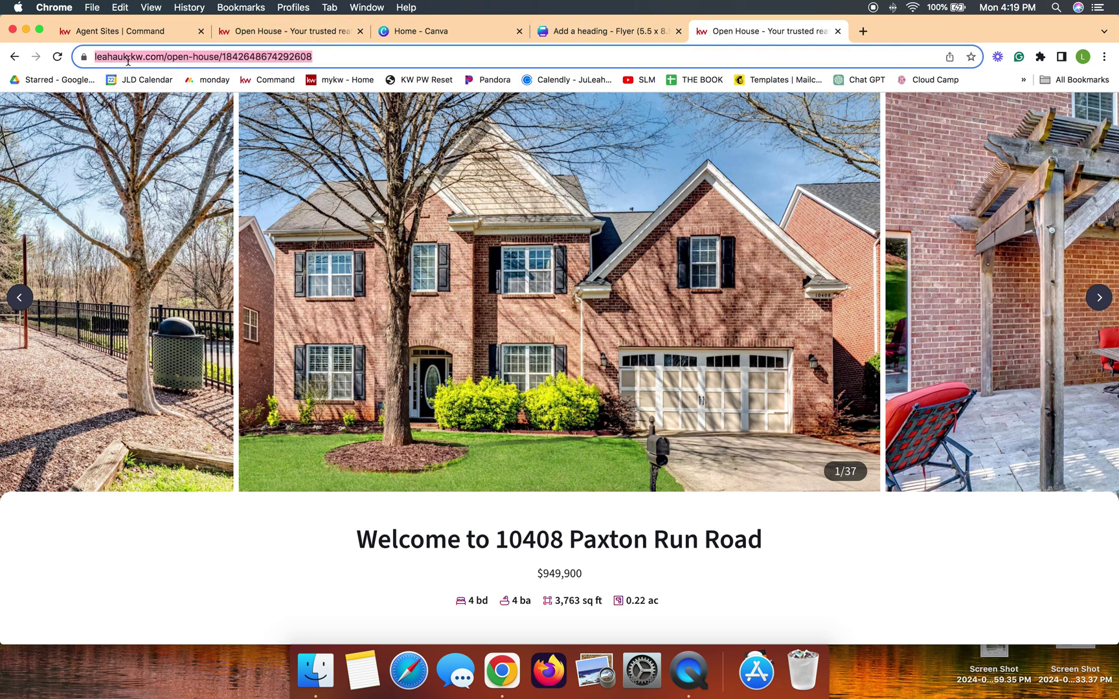
right_click(209, 56)
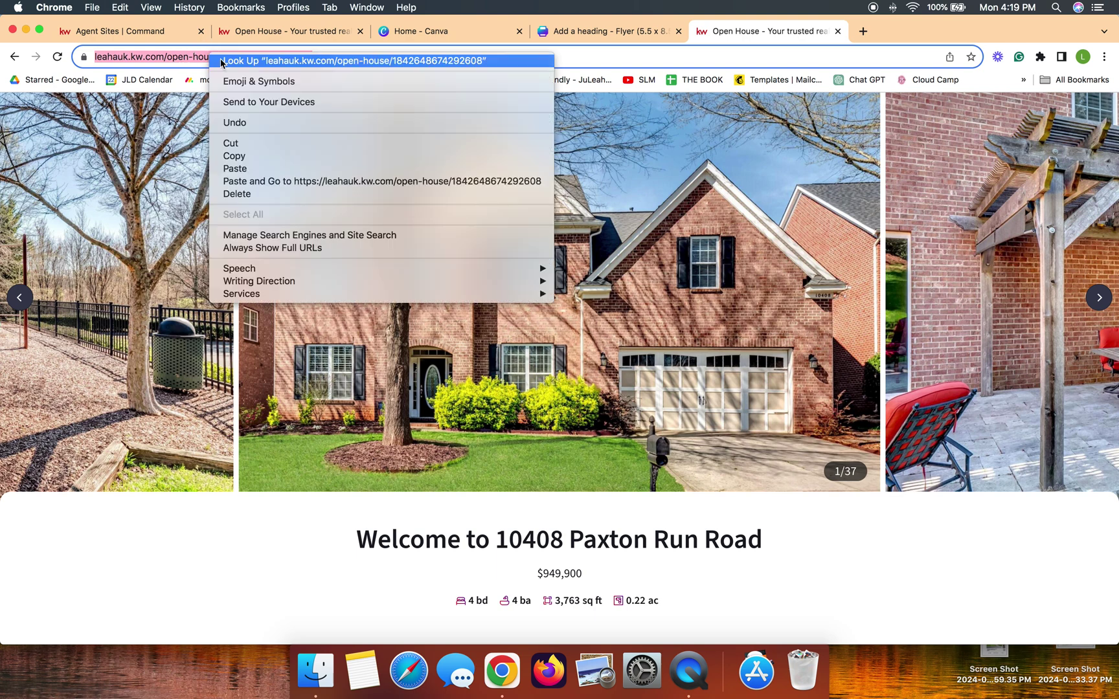
click(245, 156)
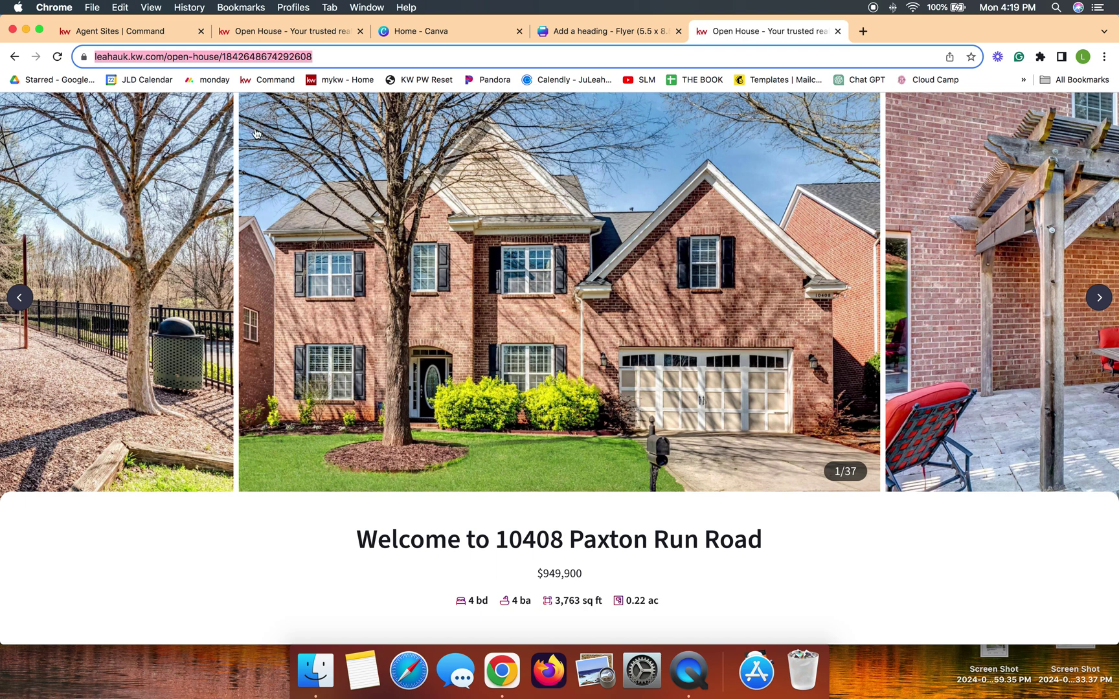
click(171, 61)
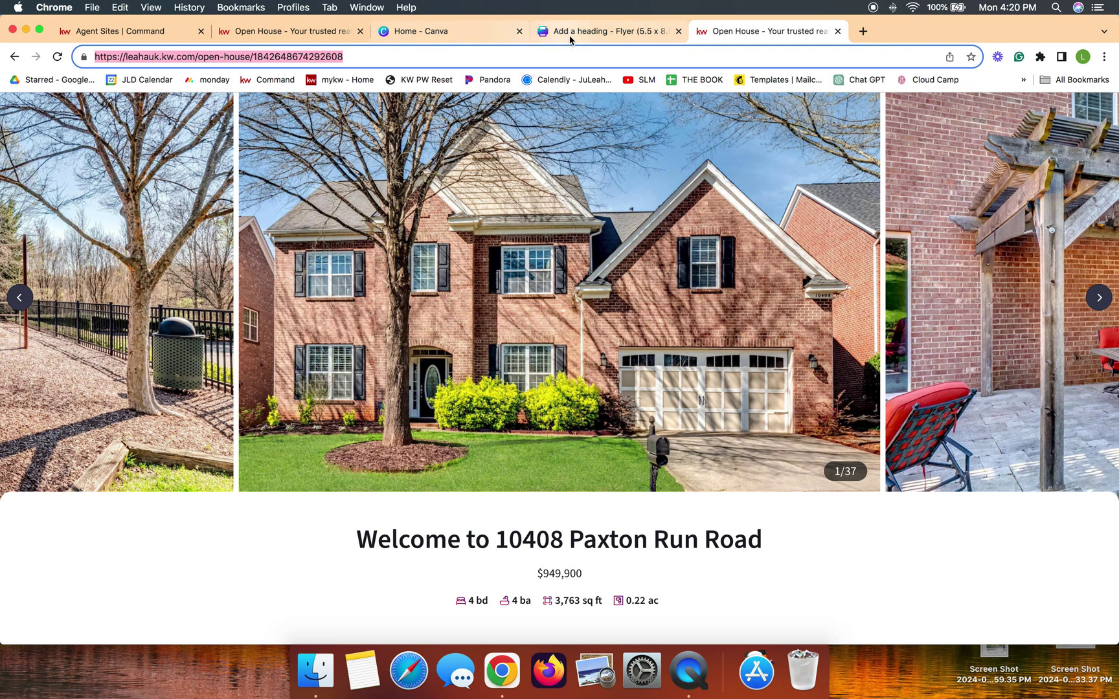
Switch to Canva Home, clear the old flyer search, and start a new design
click(434, 32)
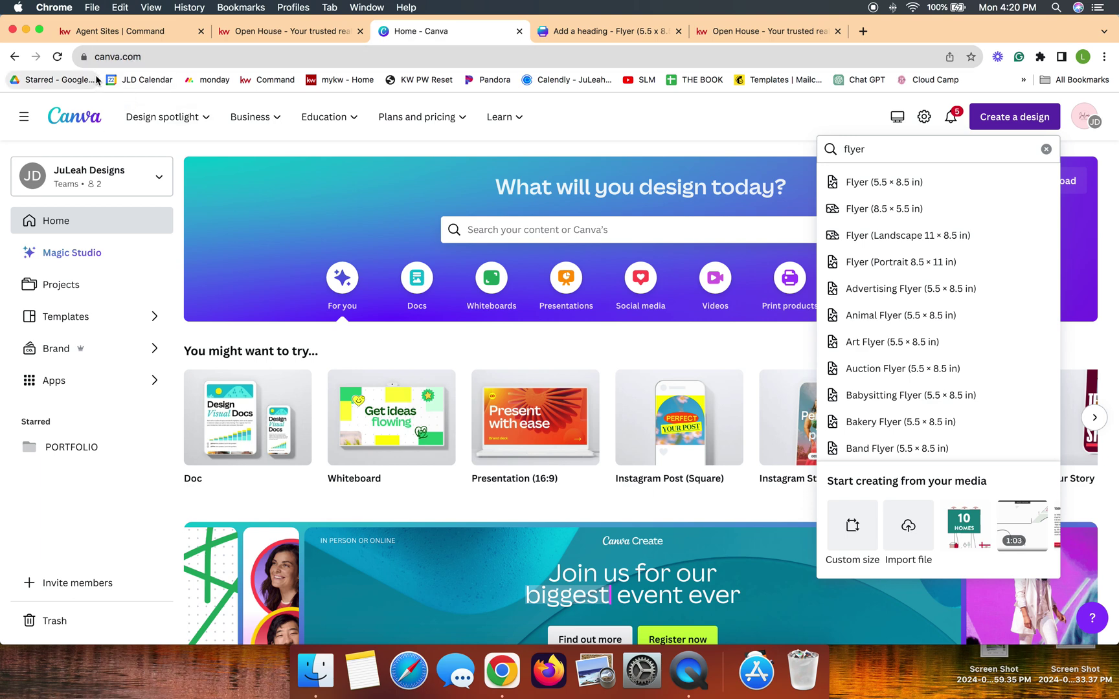
click(817, 119)
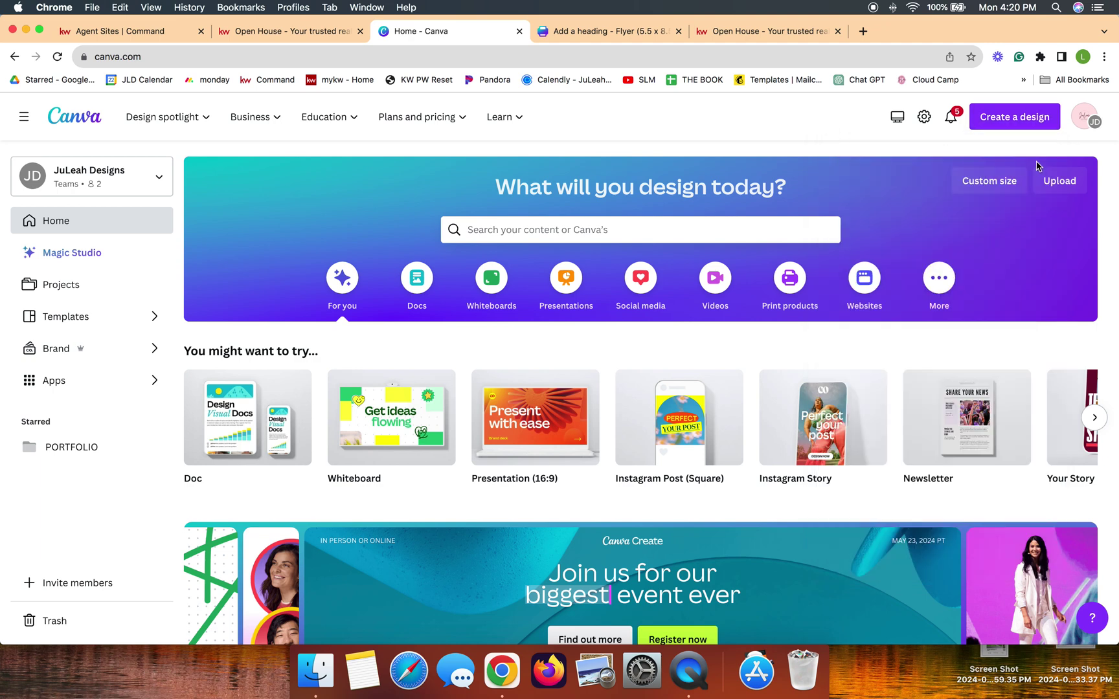
click(1021, 125)
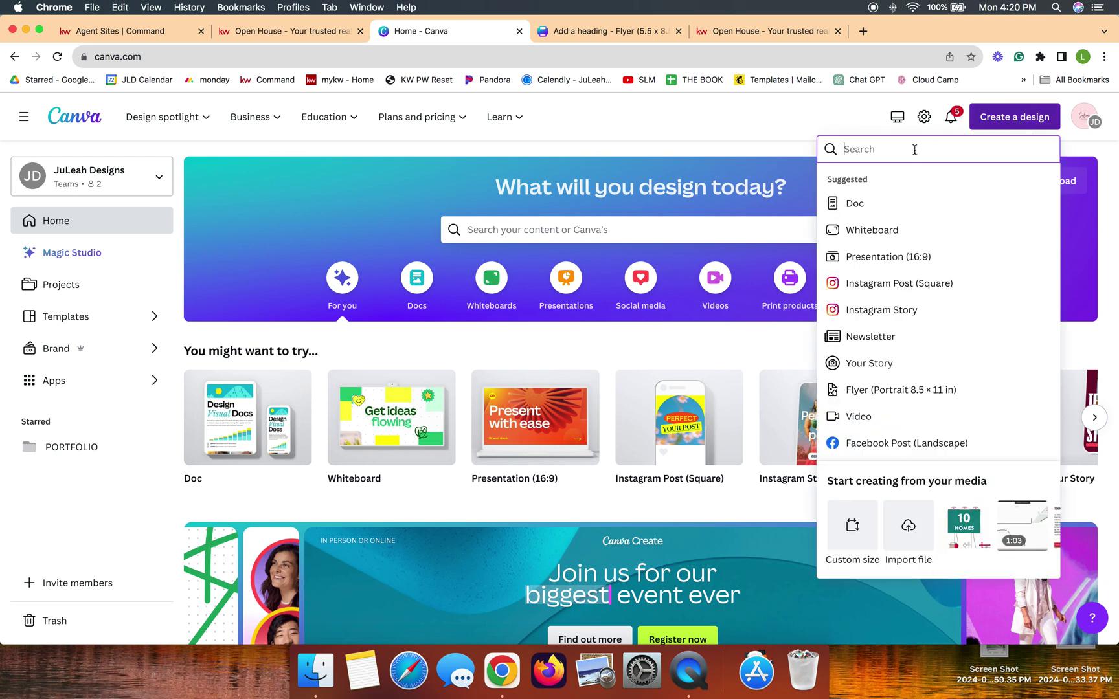
Search 'flyer' among design types, then bring up the existing open-house flyer
text(flyer)
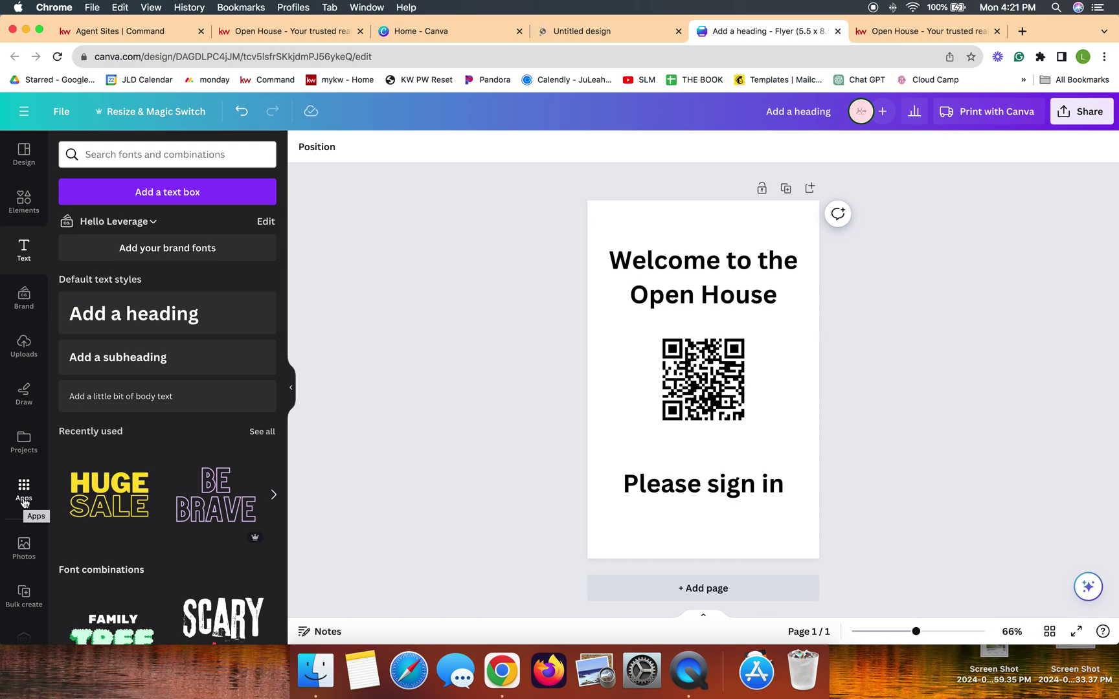
Search Canva Apps for 'qr code' and open the QR Code app
click(24, 502)
click(24, 500)
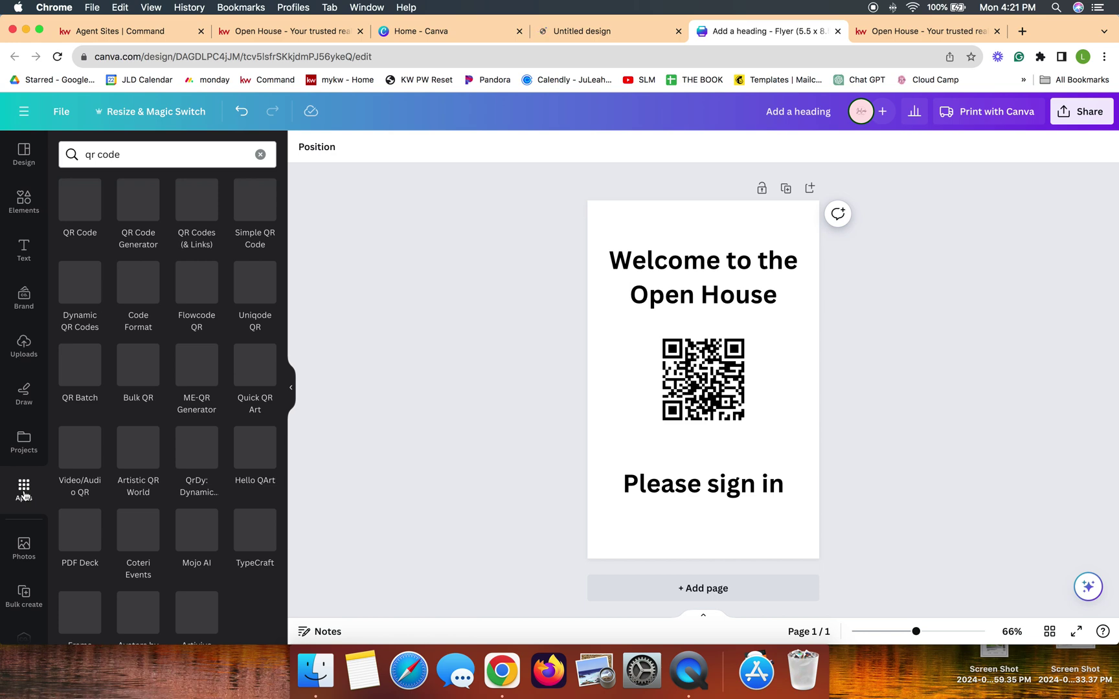
click(131, 155)
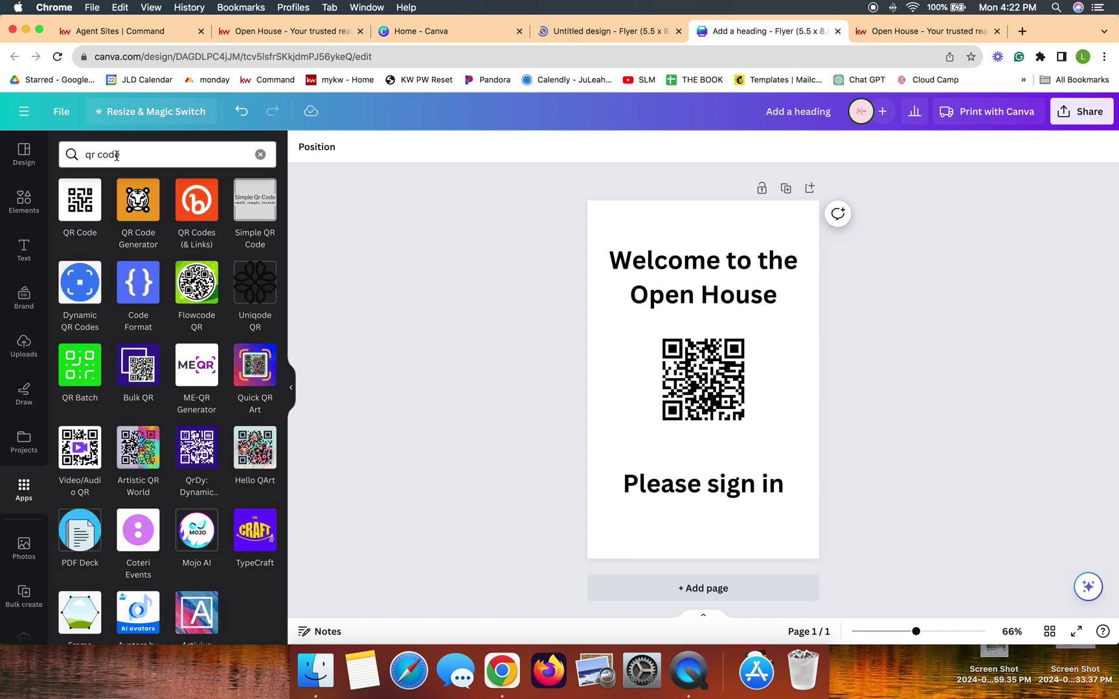
triple_click(117, 155)
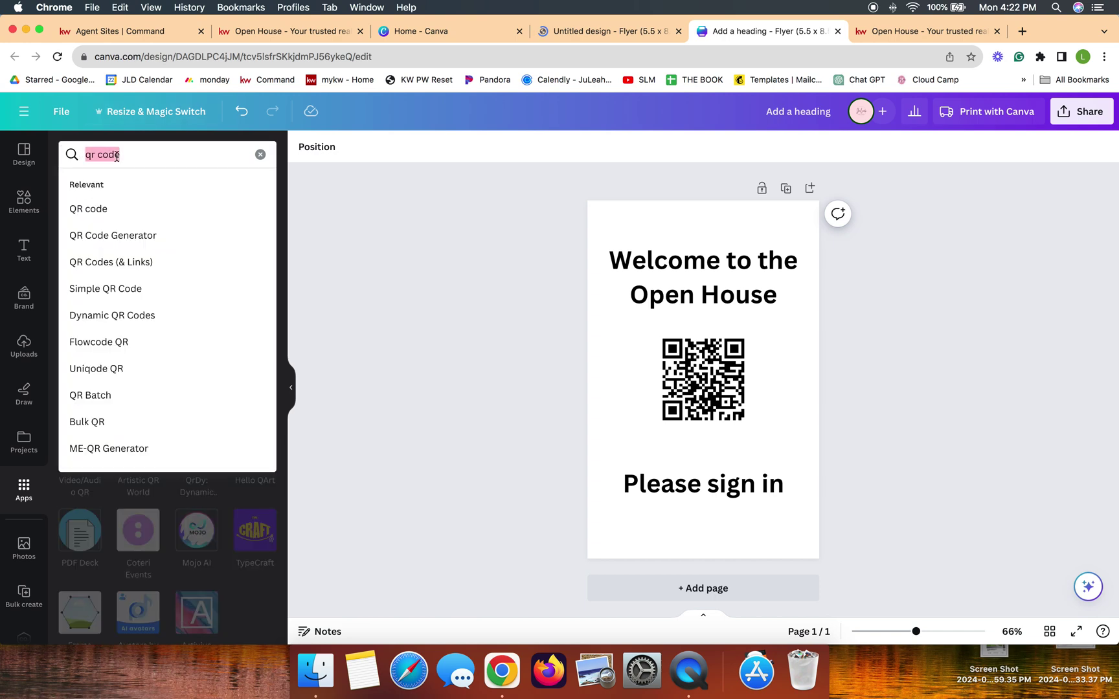
click(285, 170)
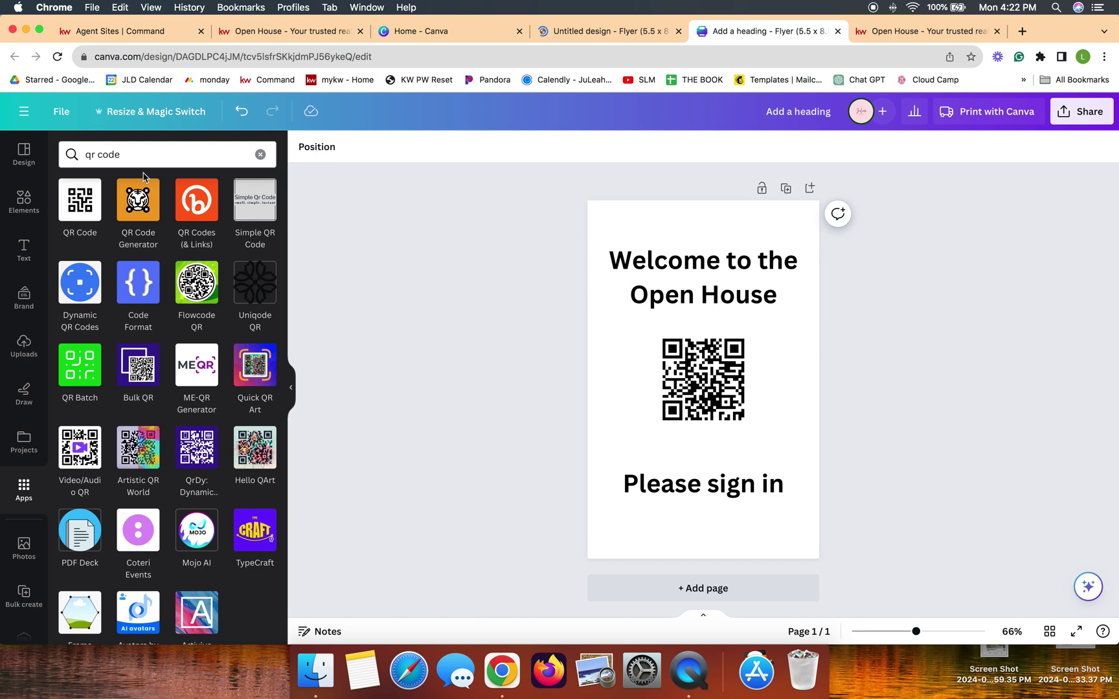
mouse_move(79, 214)
click(86, 212)
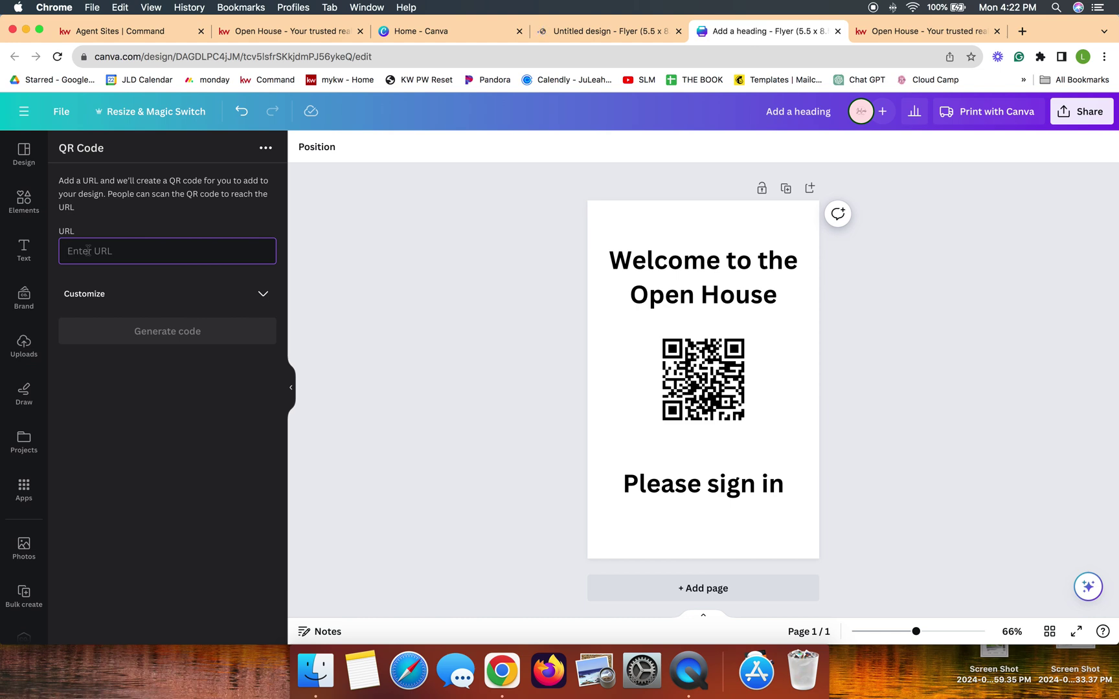
Paste the open-house link into the QR Code URL field, then return to the listing page
click(125, 258)
right_click(126, 260)
click(174, 344)
key(super+v)
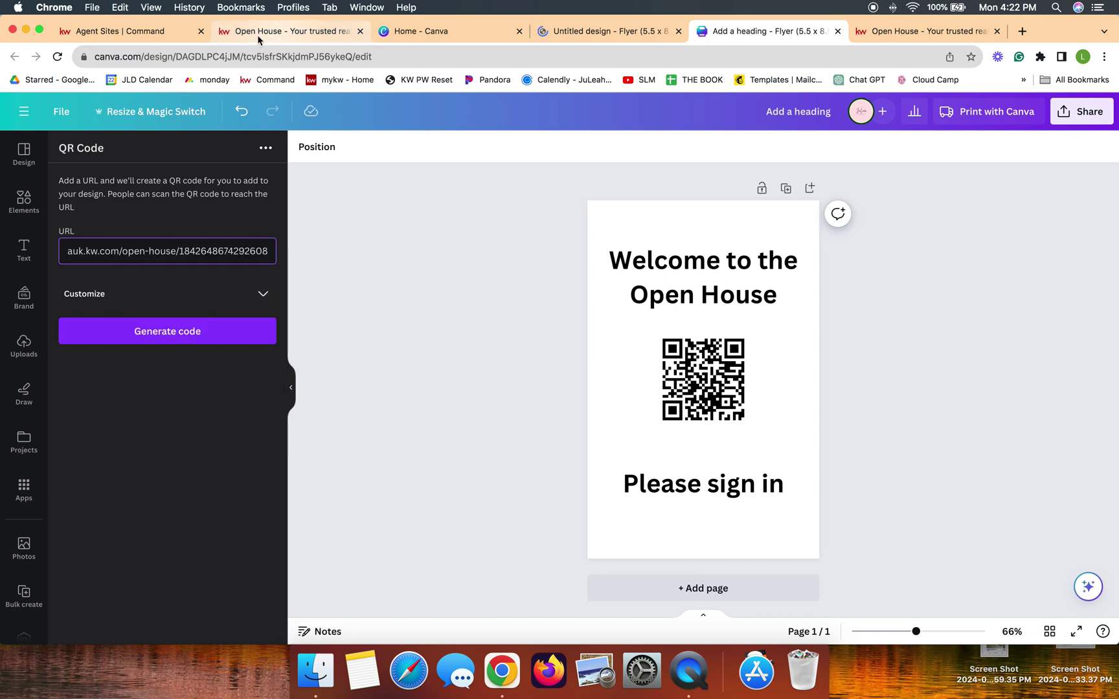
click(274, 39)
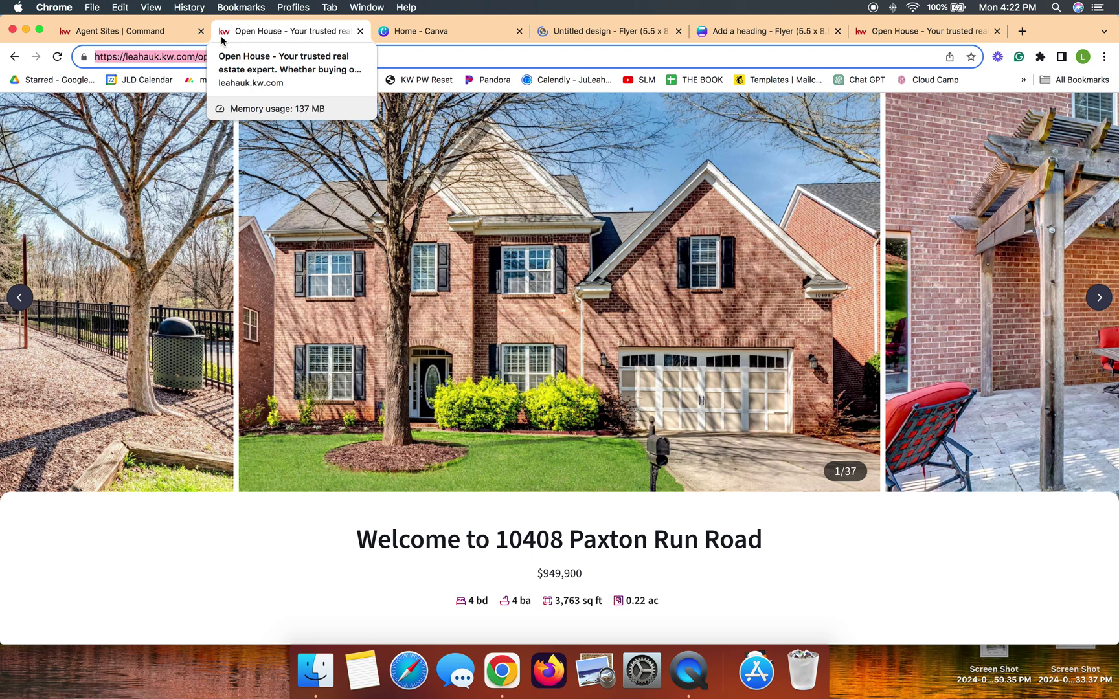
Copy the open-house page's full web address and return to the Canva flyer
scroll(362, 343, down, 3)
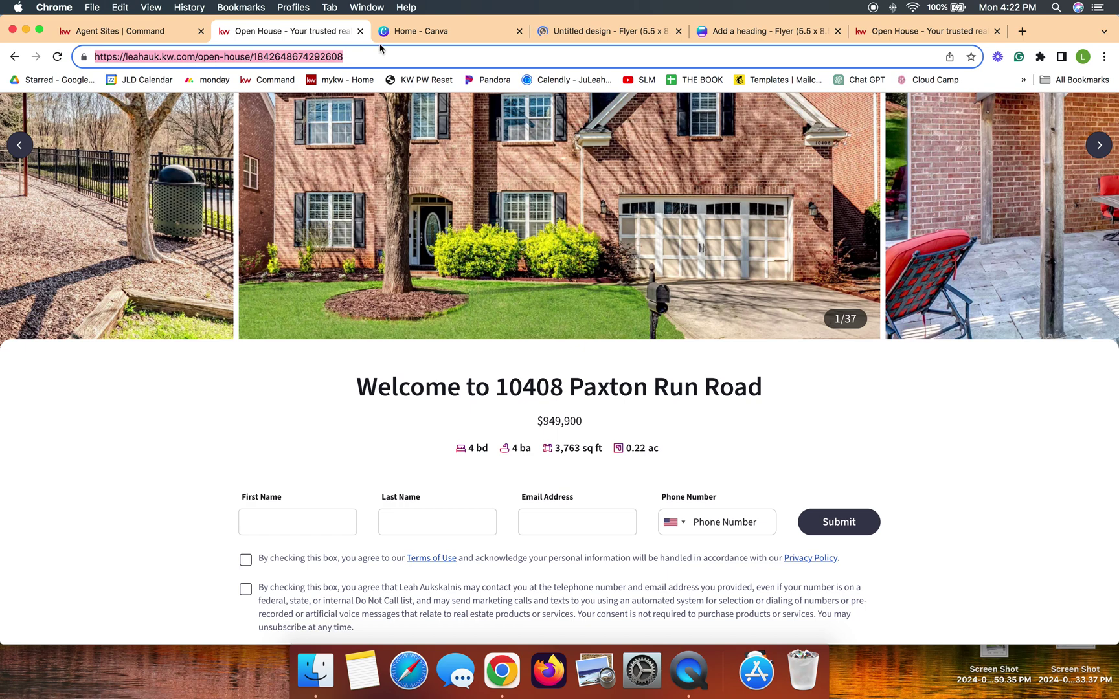
right_click(333, 56)
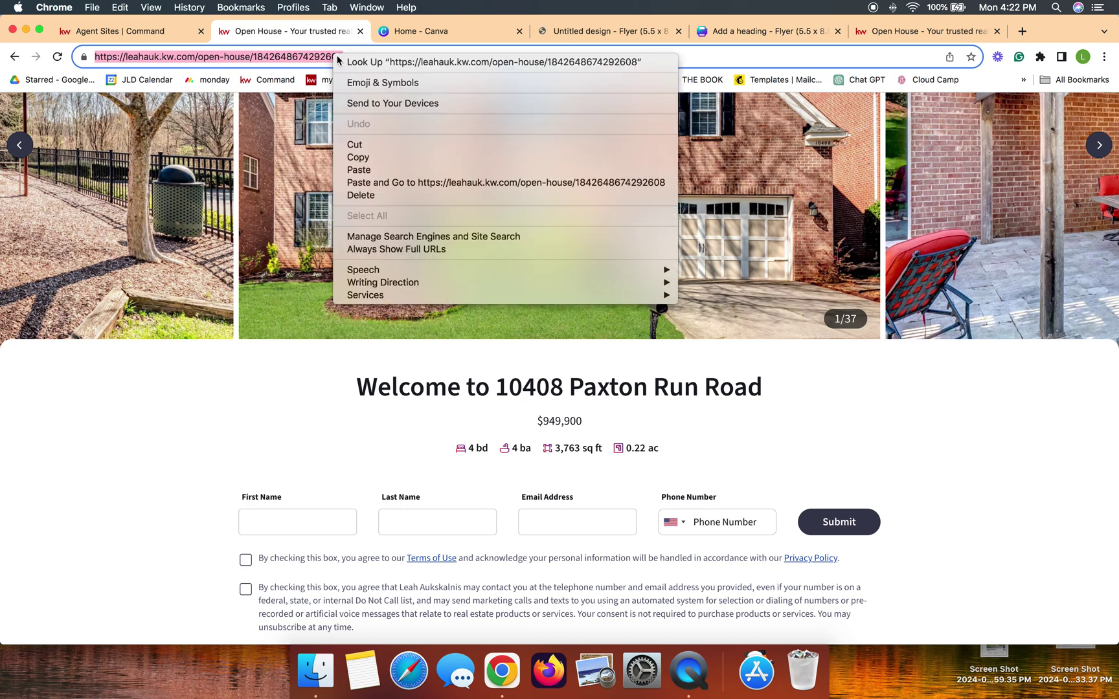
click(358, 158)
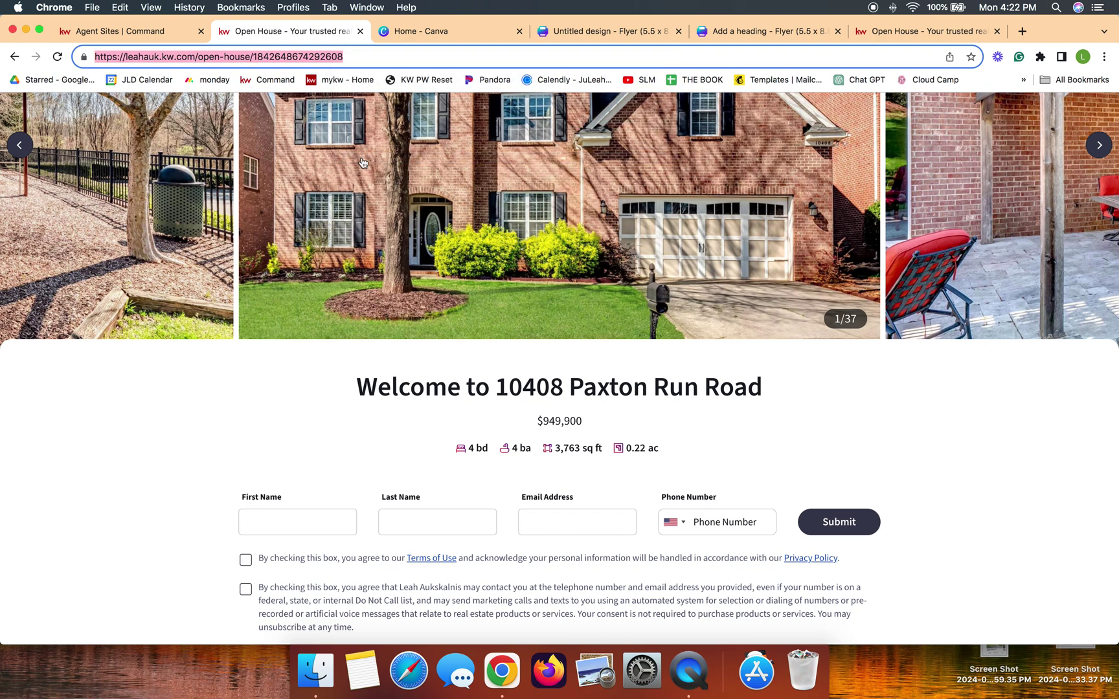
click(810, 34)
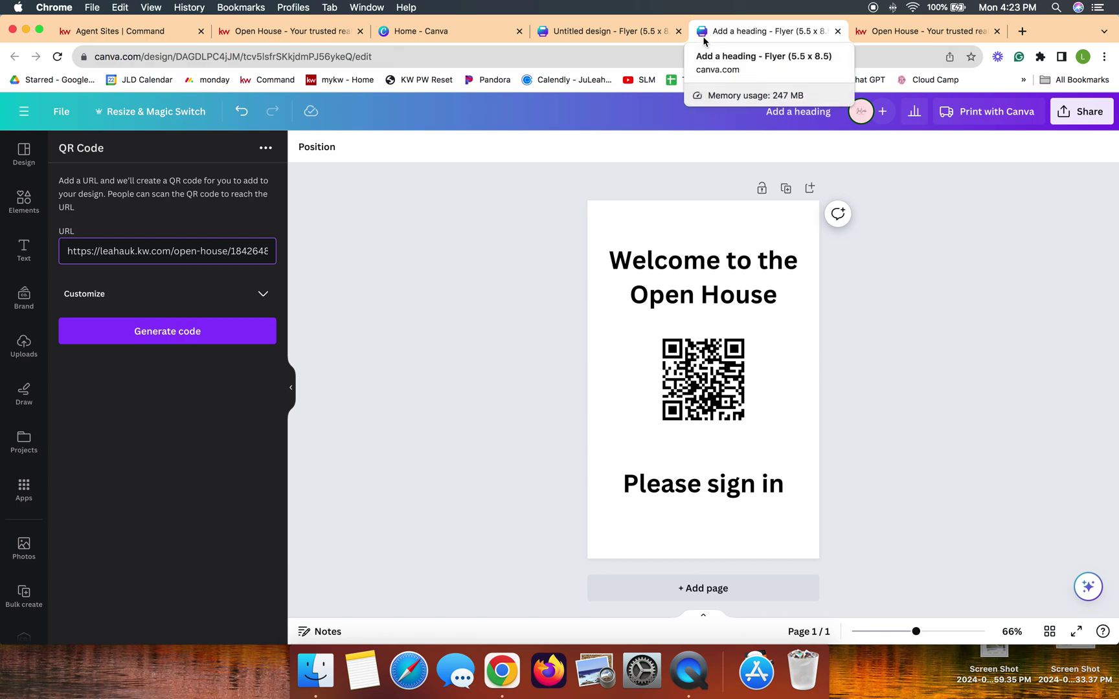
Replace the QR URL with the open-house address, generate the code, and place it over the old one
triple_click(184, 254)
key(cmd+v)
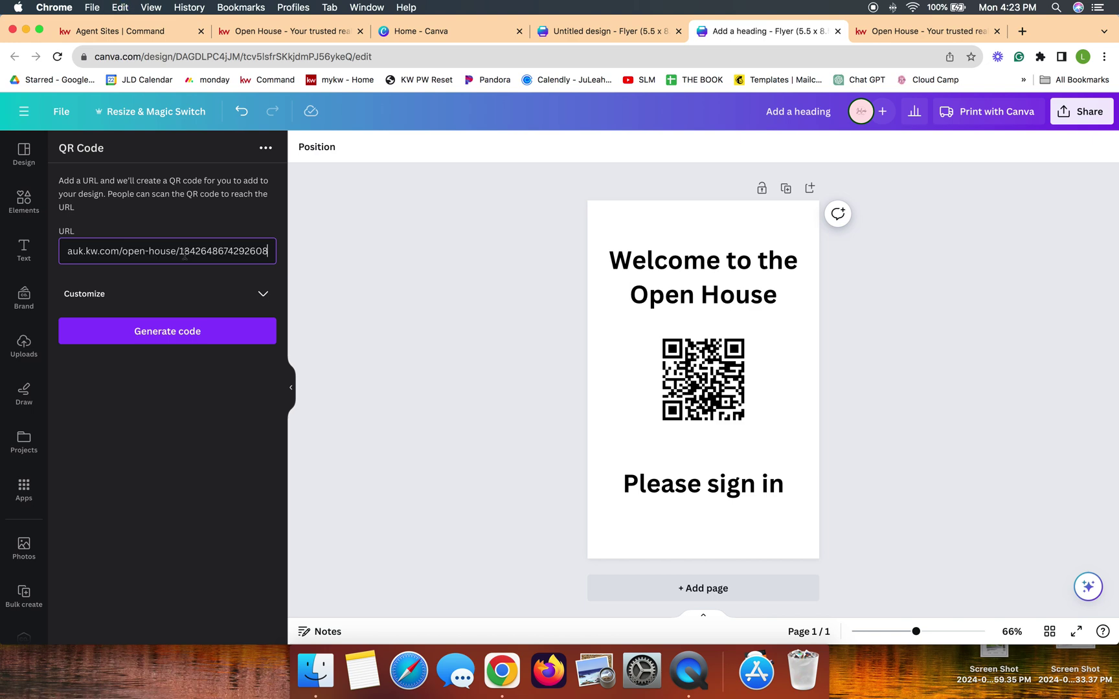
click(162, 342)
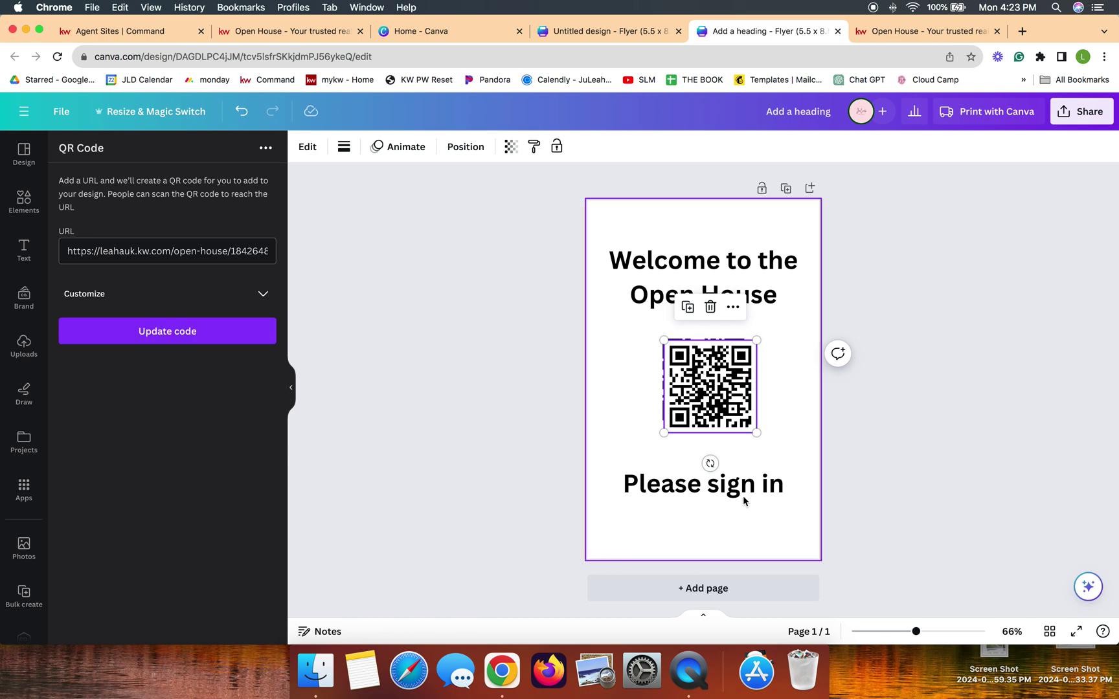
mouse_move(703, 395)
mouse_down()
mouse_move(689, 409)
mouse_move(697, 391)
mouse_up()
click(656, 264)
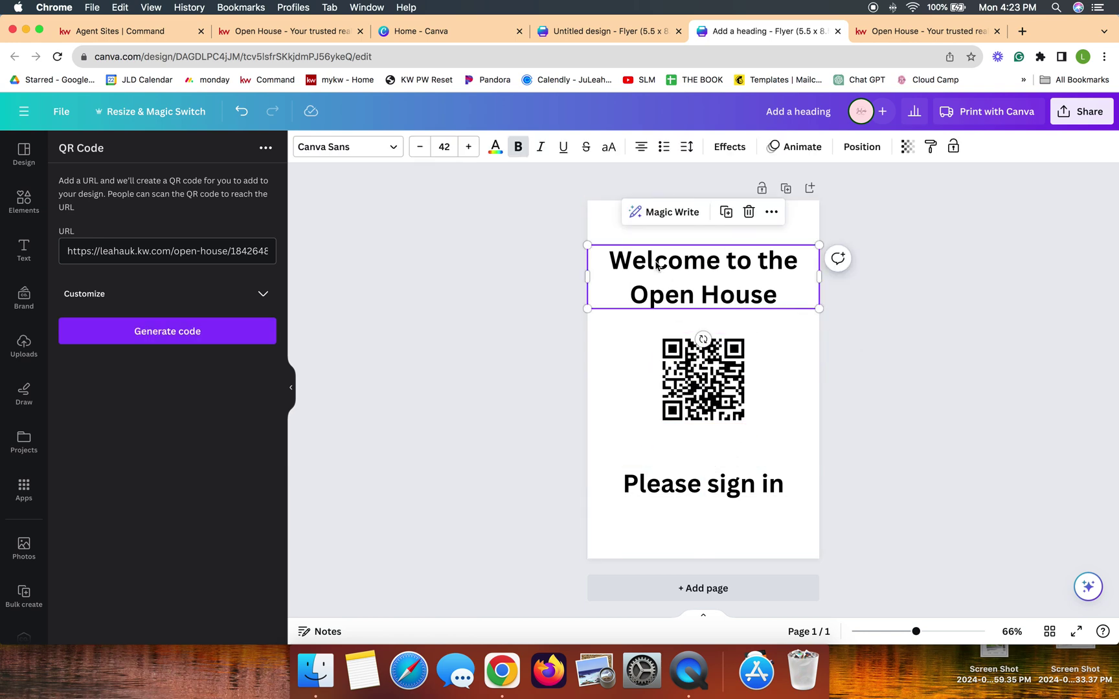
Delete the 'Welcome to the Open House' heading and 'Please sign in' text, then select the QR code
key(Delete)
click(674, 499)
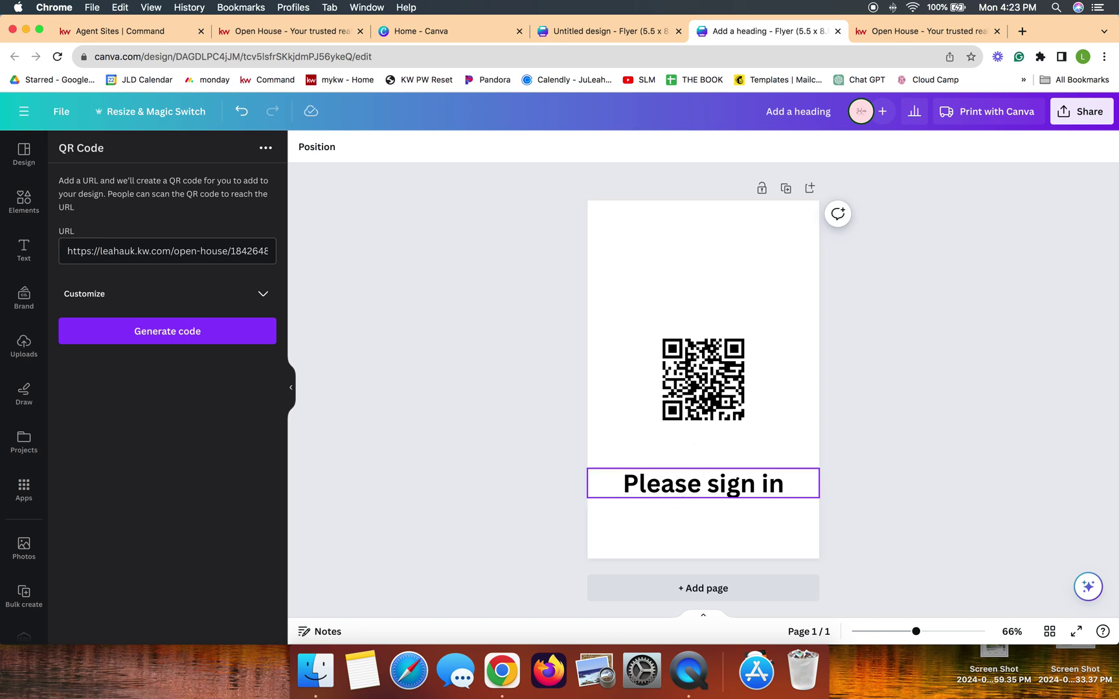
key(Delete)
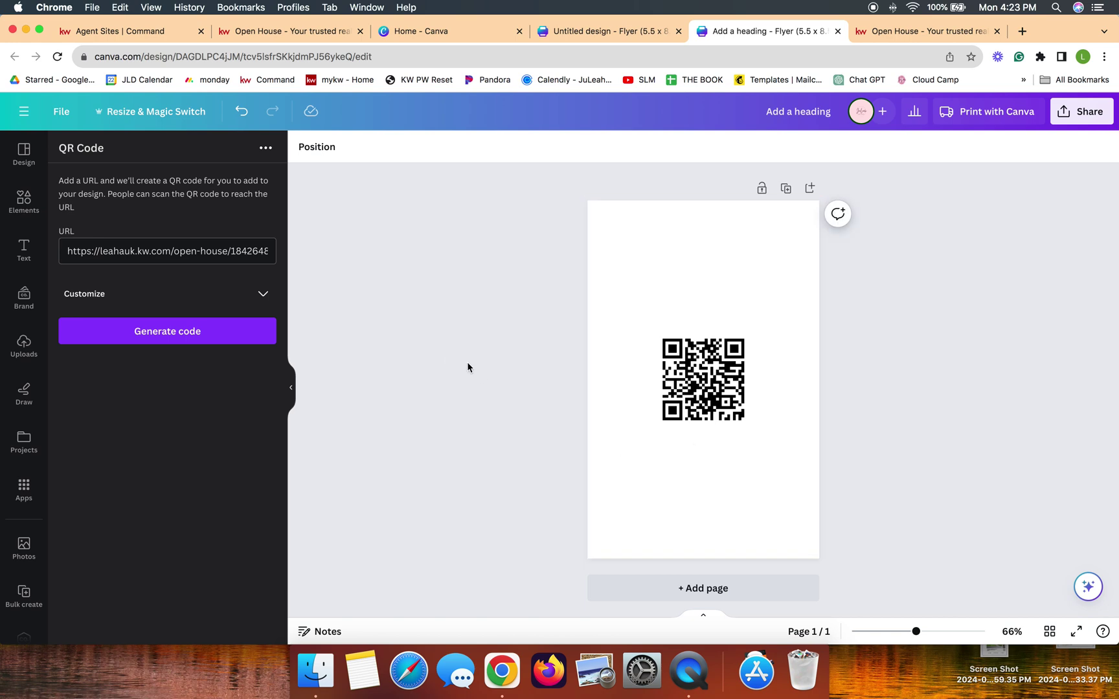
click(697, 393)
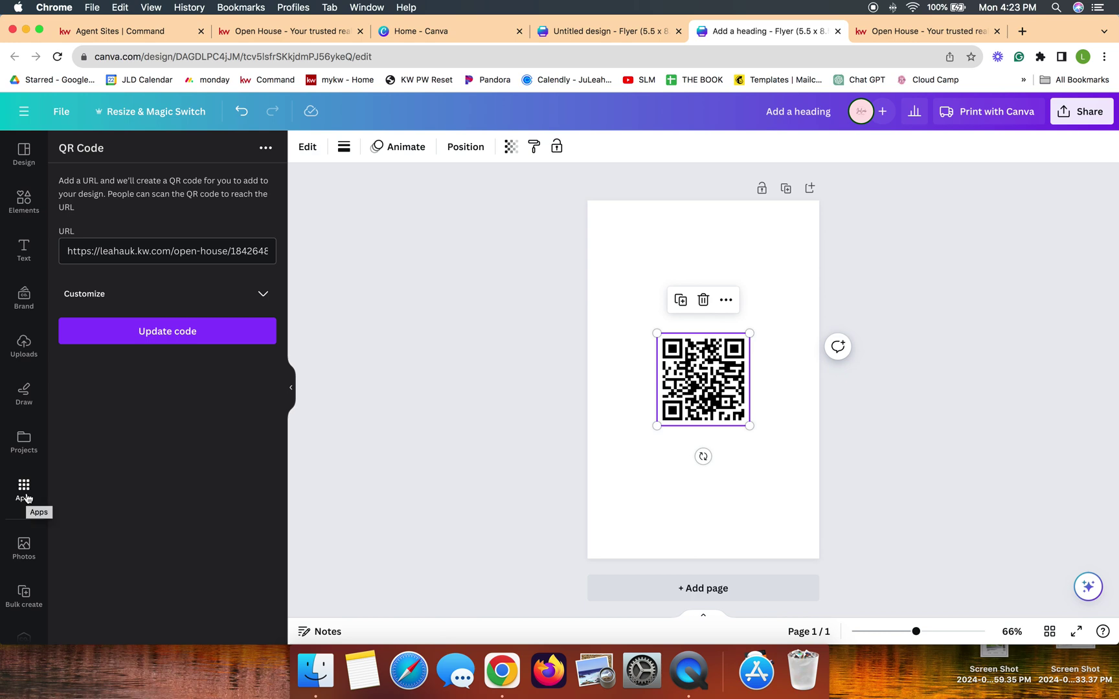
Add the 'Tren DING' font combination from Text and move it to the top of the page
click(28, 260)
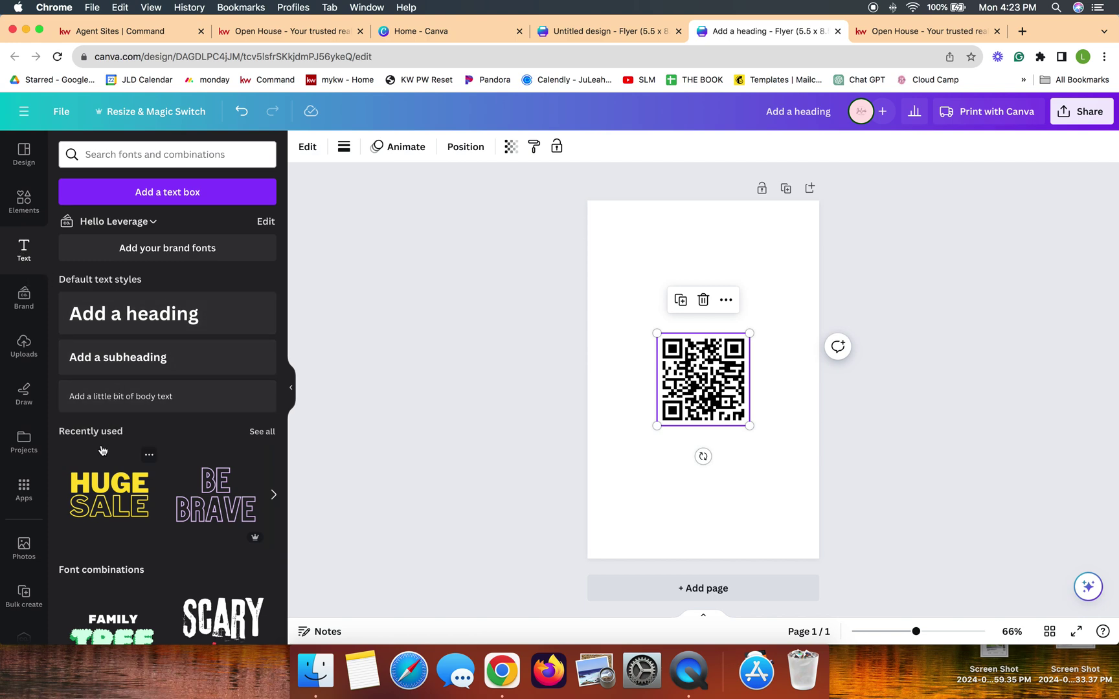
scroll(110, 440, down, 3)
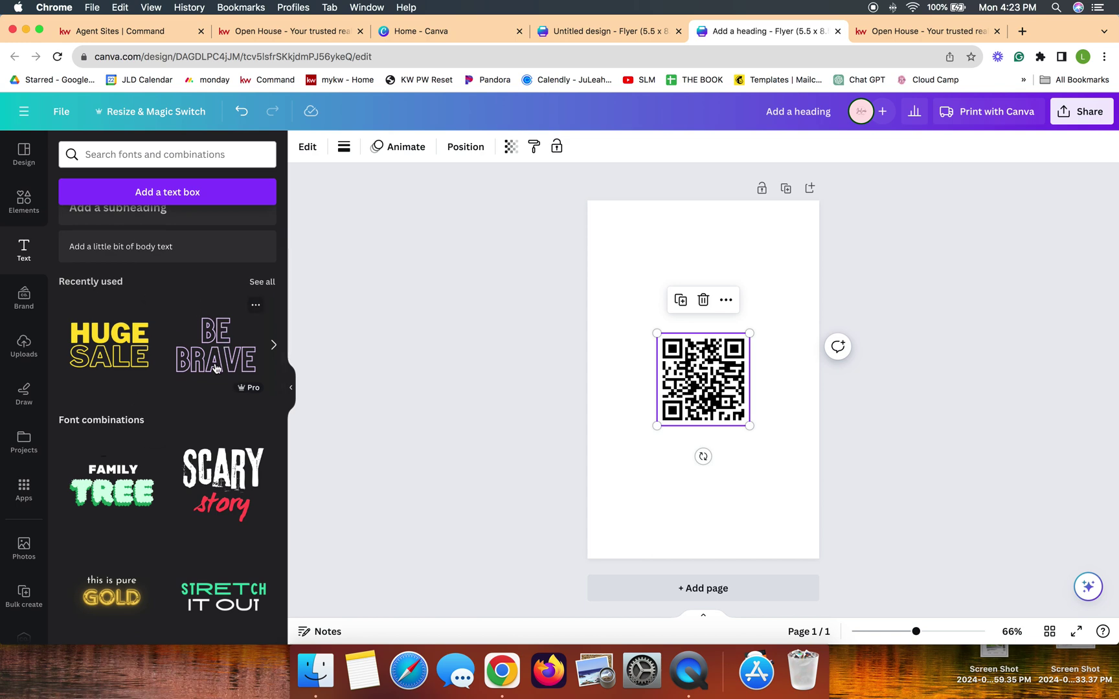
scroll(216, 368, down, 4)
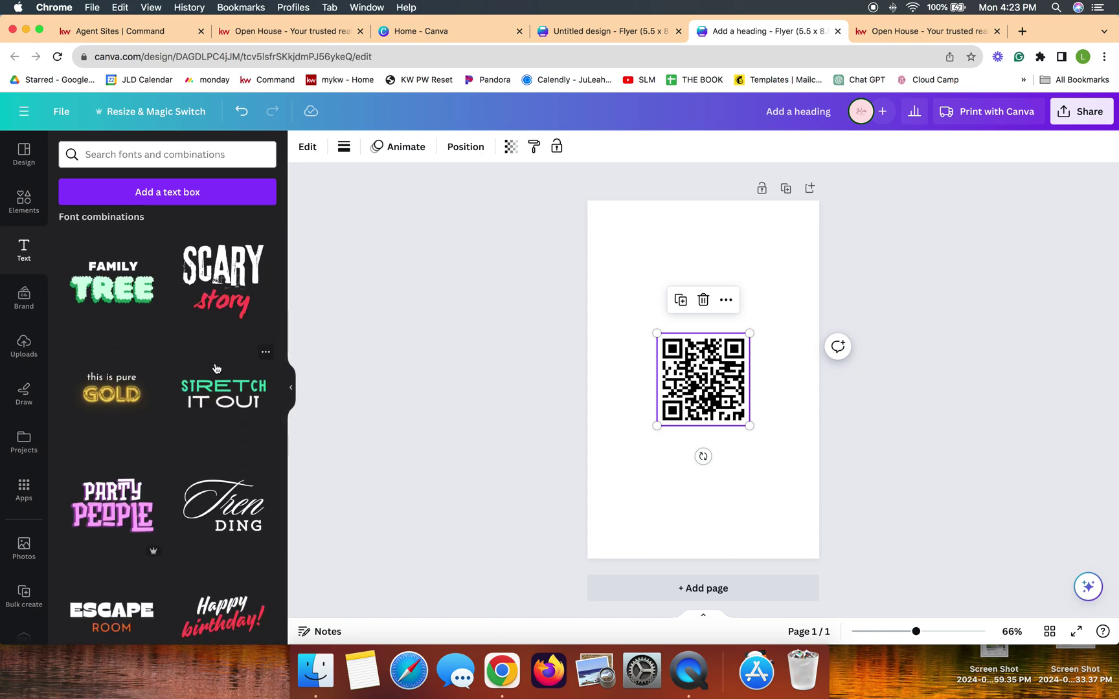
scroll(217, 369, down, 3)
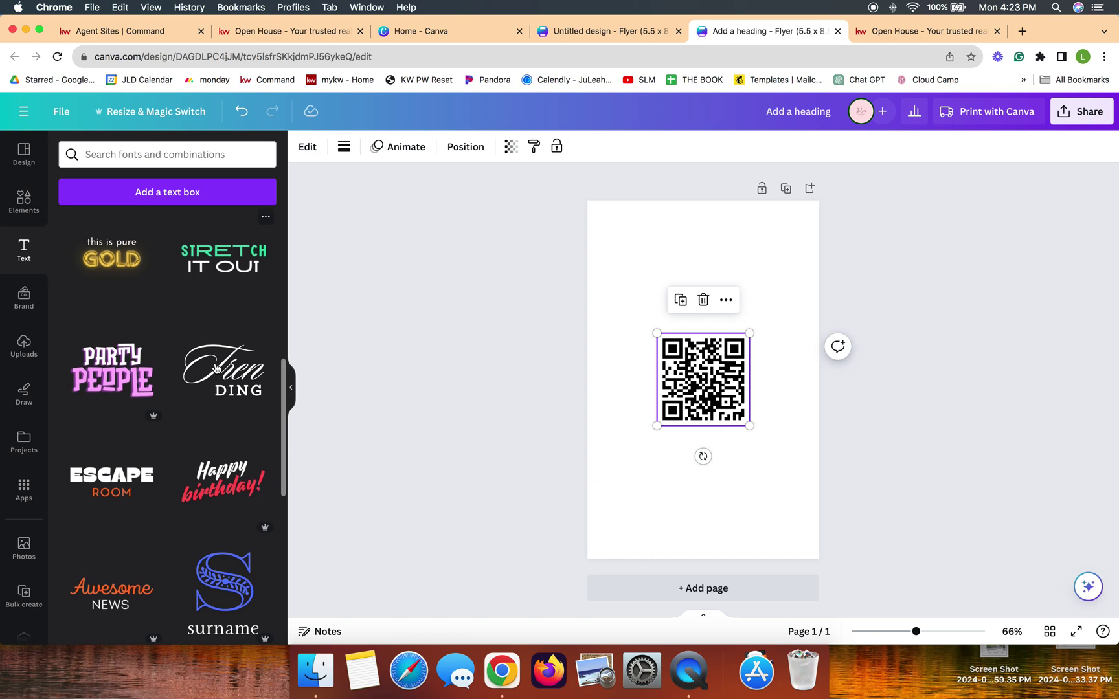
click(214, 378)
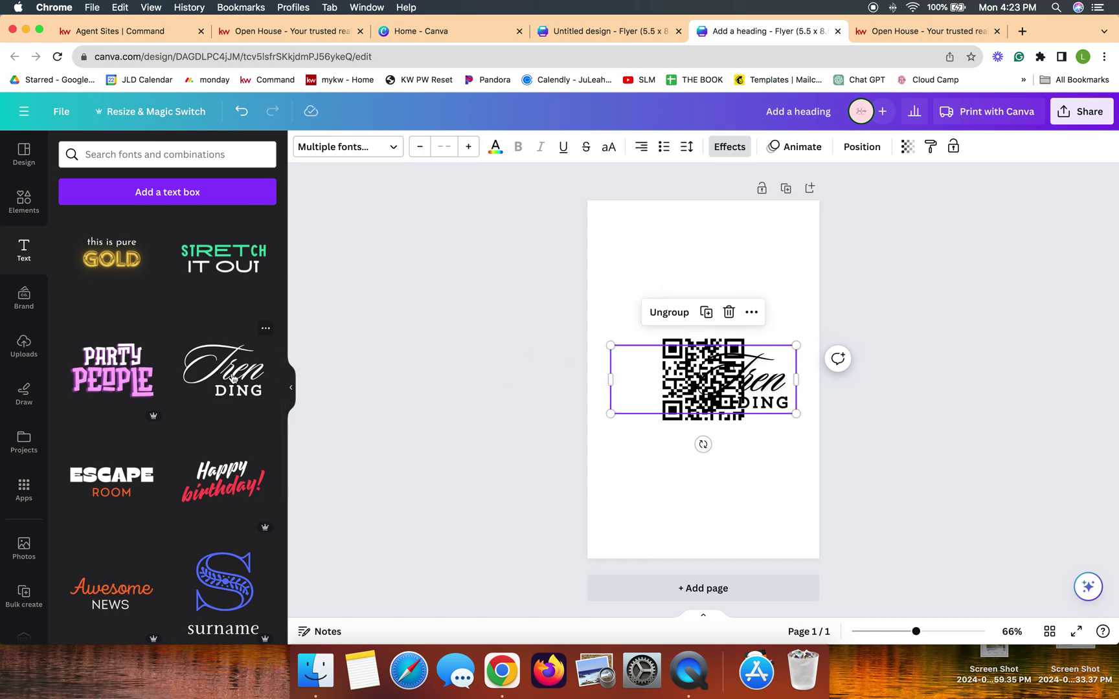
drag(764, 354, 727, 237)
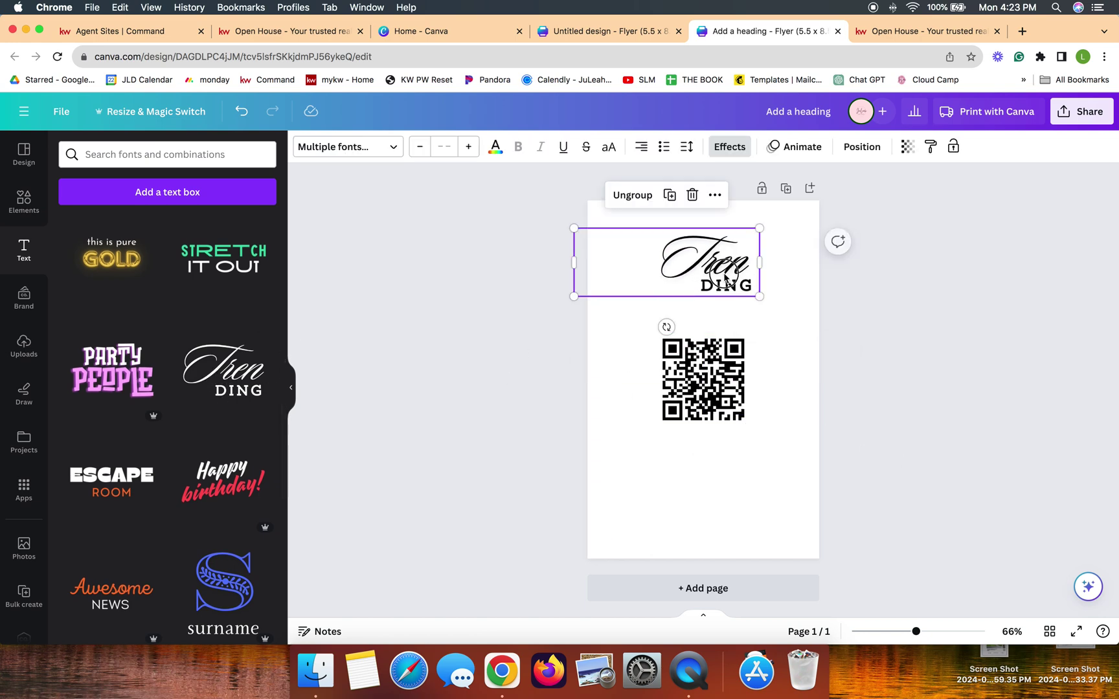
Replace the combination's wording with script 'Welcome' and 'PLEASE SIGN IN'
click(701, 261)
click(701, 261)
text(Welcome)
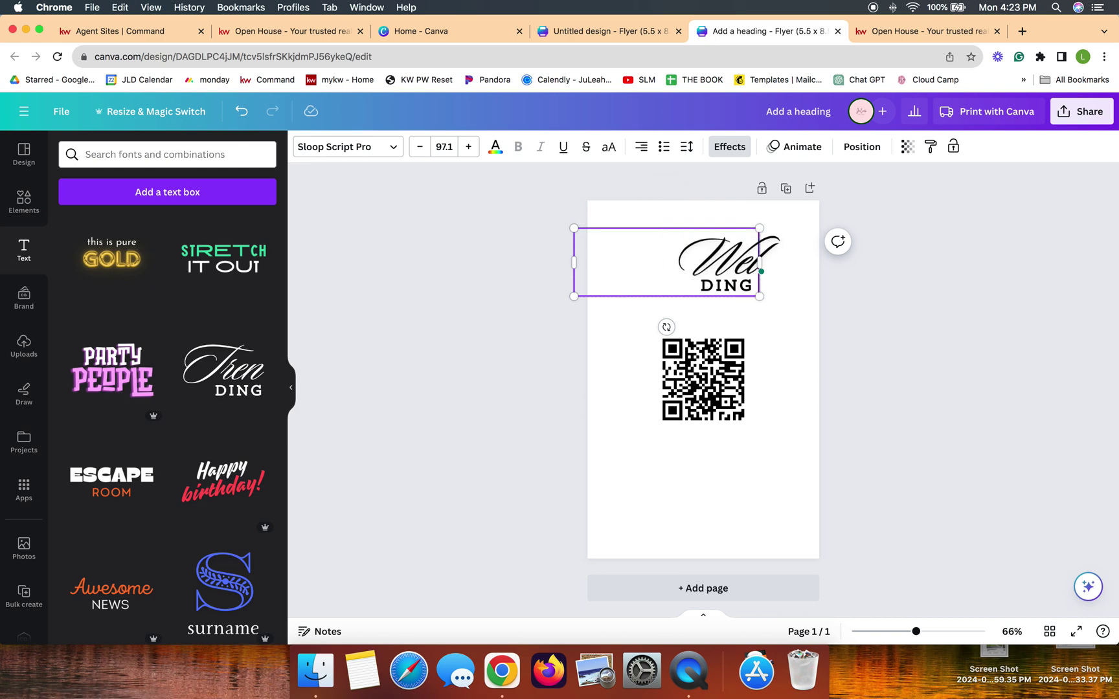
triple_click(720, 285)
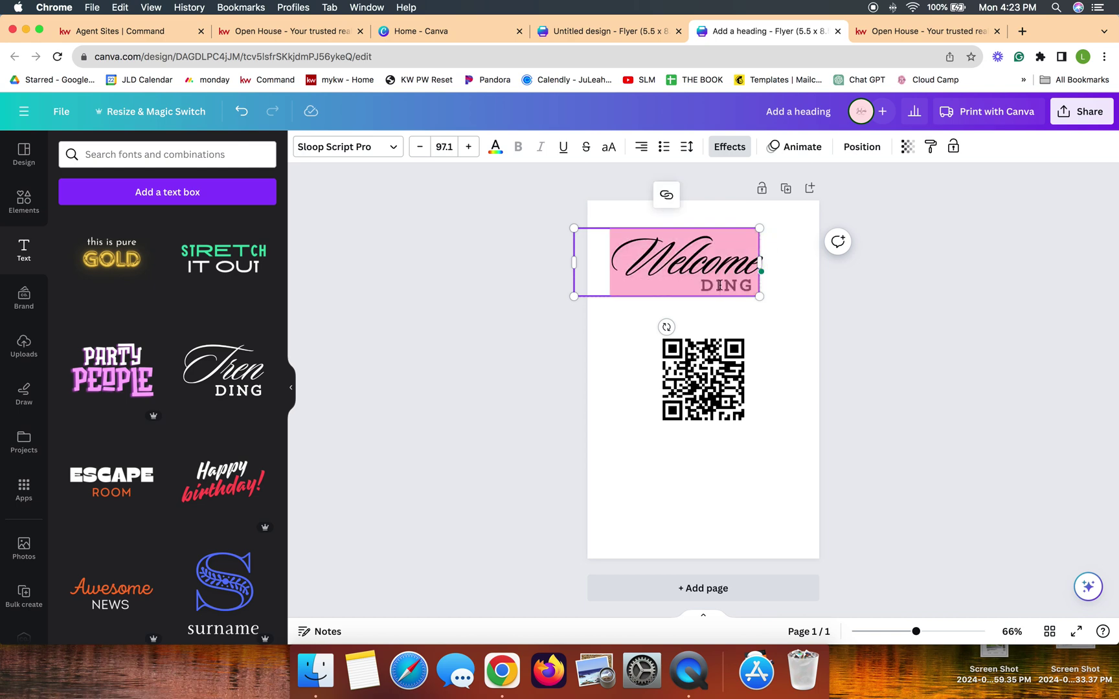
click(729, 286)
click(739, 287)
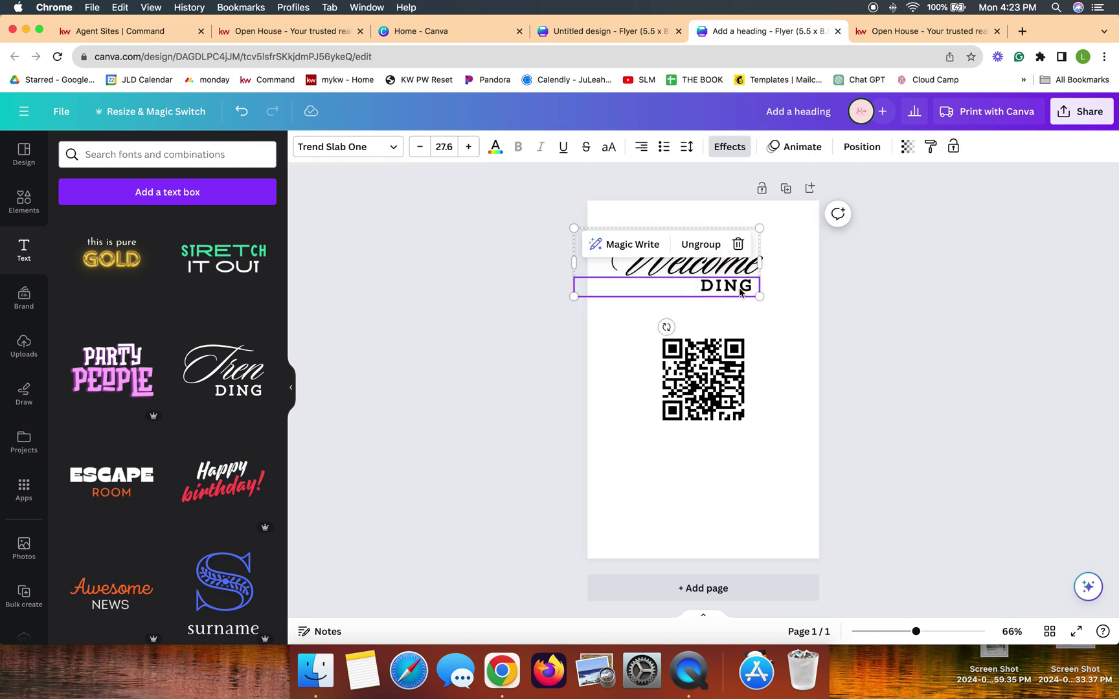
click(740, 288)
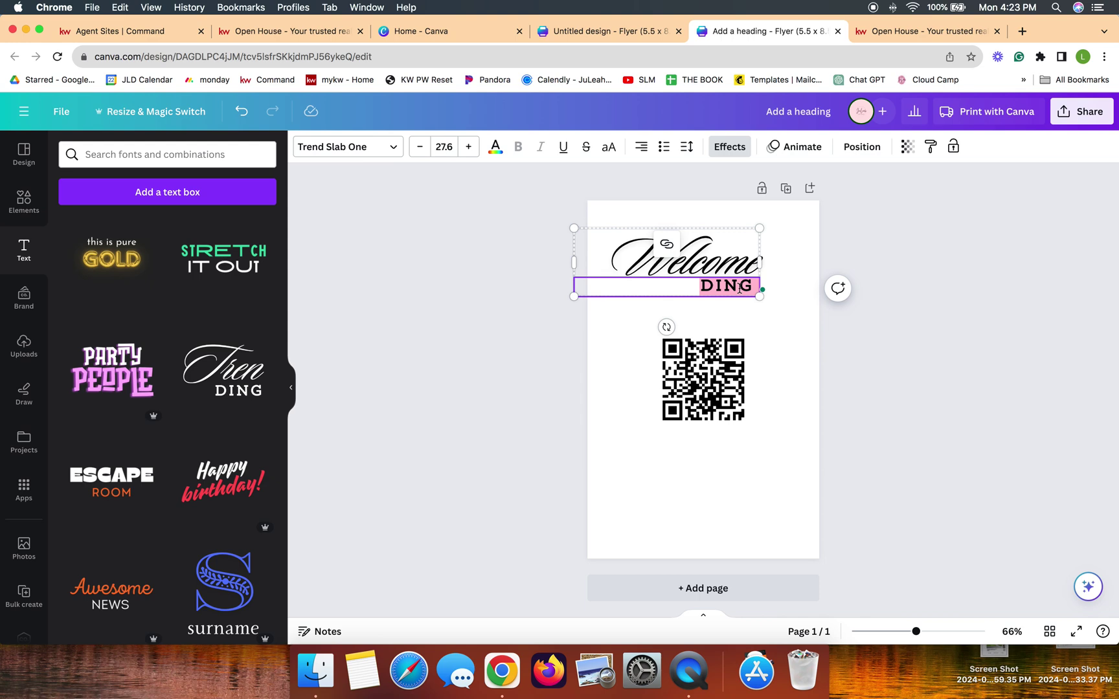
text(PLEASE SIGN IN)
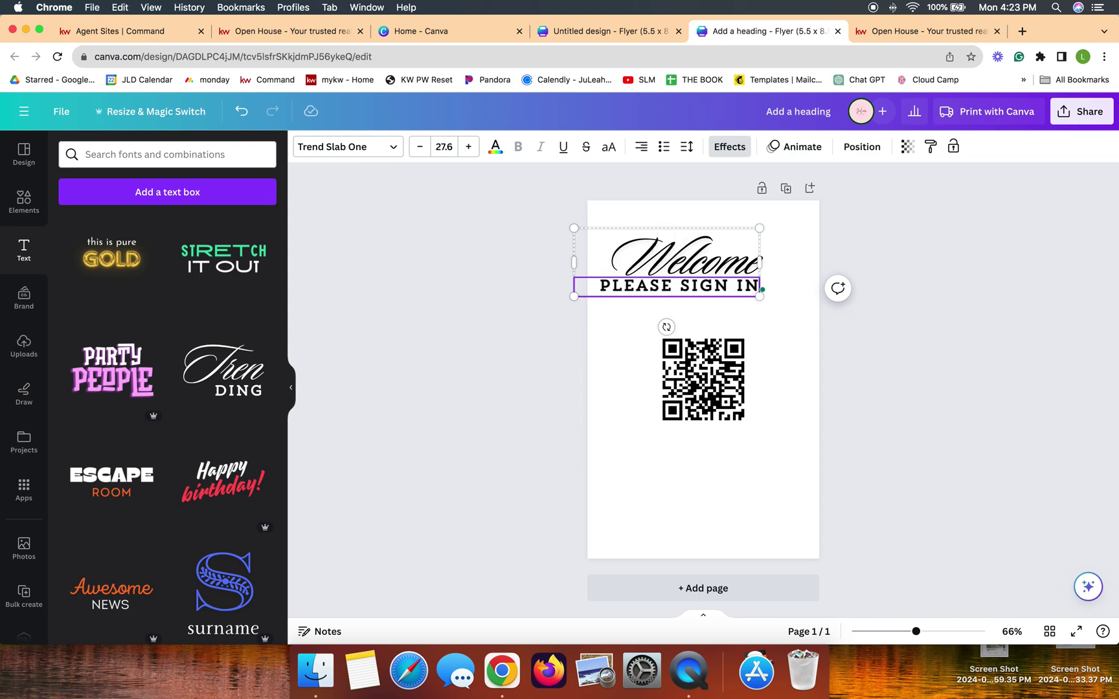
Move the Welcome / PLEASE SIGN IN group below the QR code near the bottom
click(906, 330)
click(699, 283)
drag(699, 282, 732, 504)
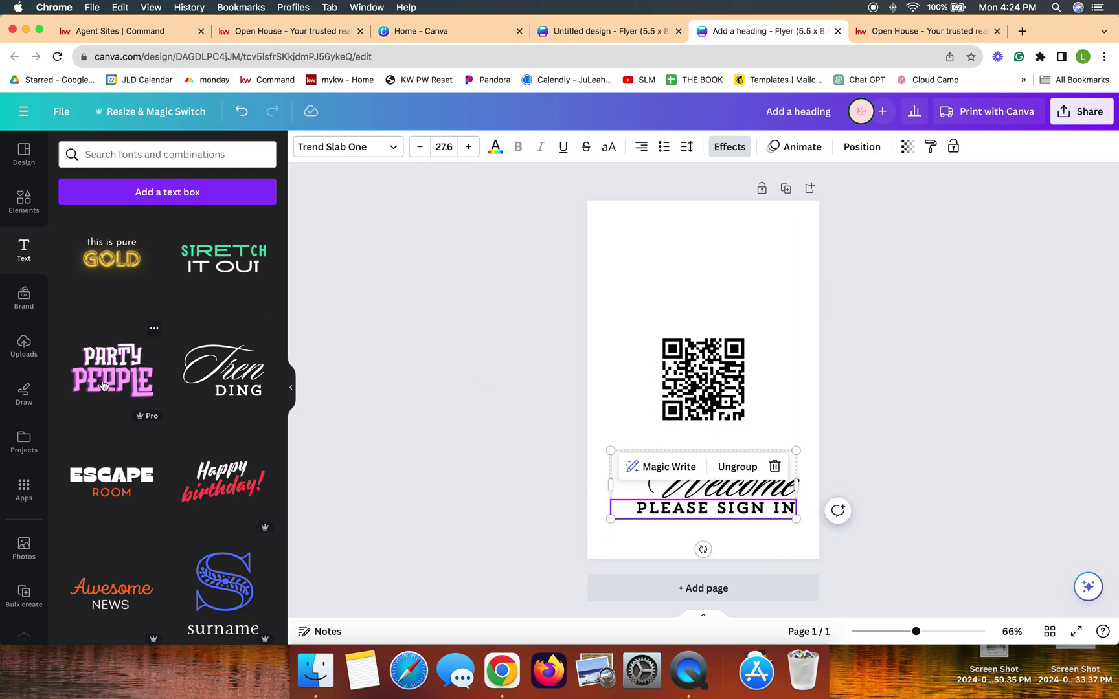
scroll(206, 444, up, 5)
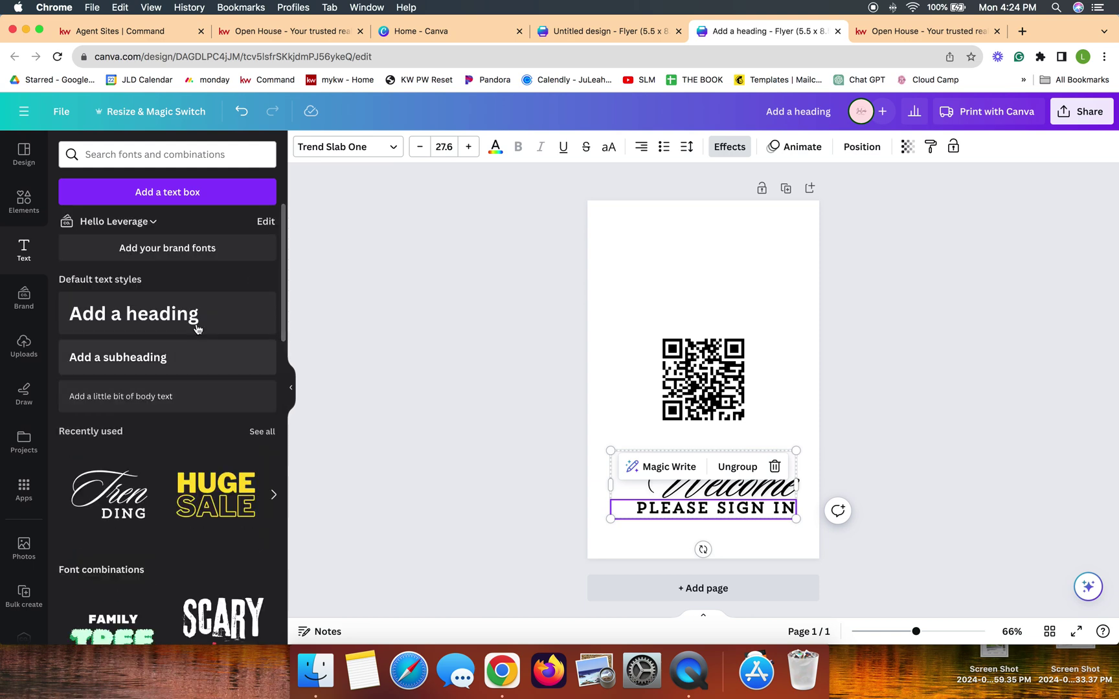
drag(133, 319, 685, 277)
triple_click(660, 271)
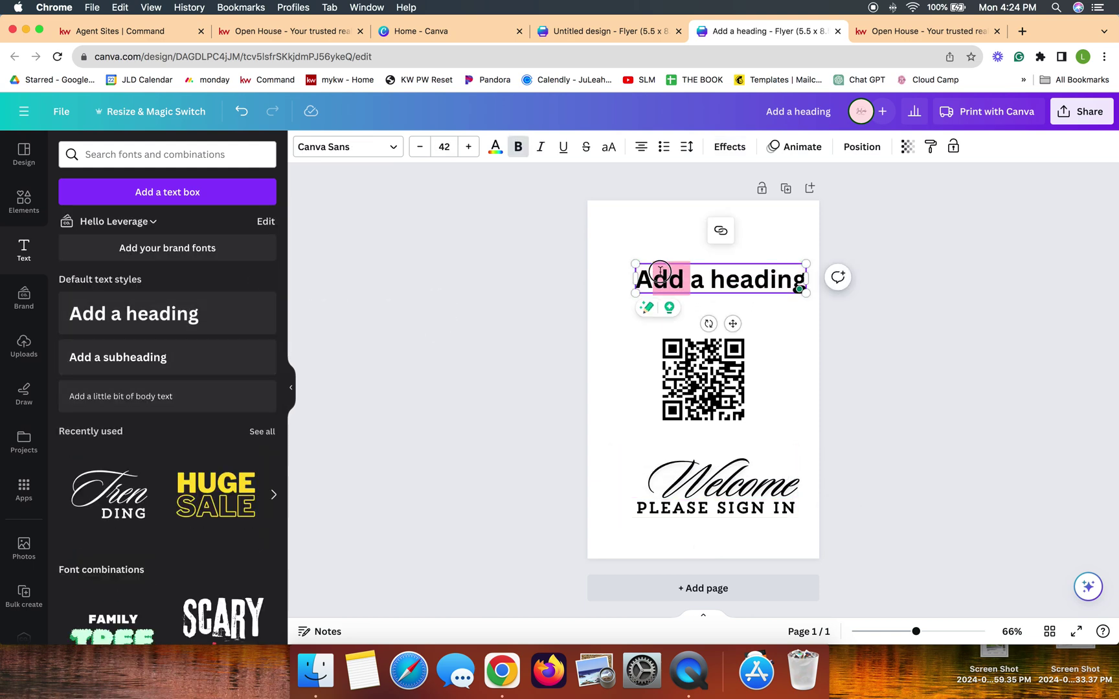
click(943, 344)
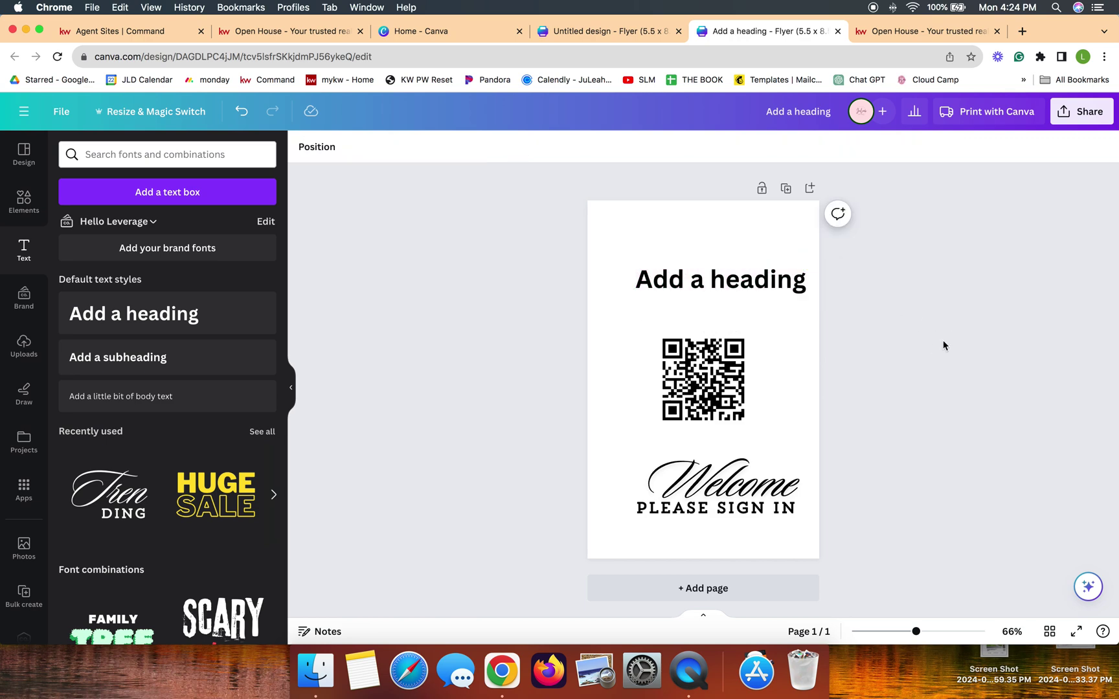
click(739, 280)
key(Delete)
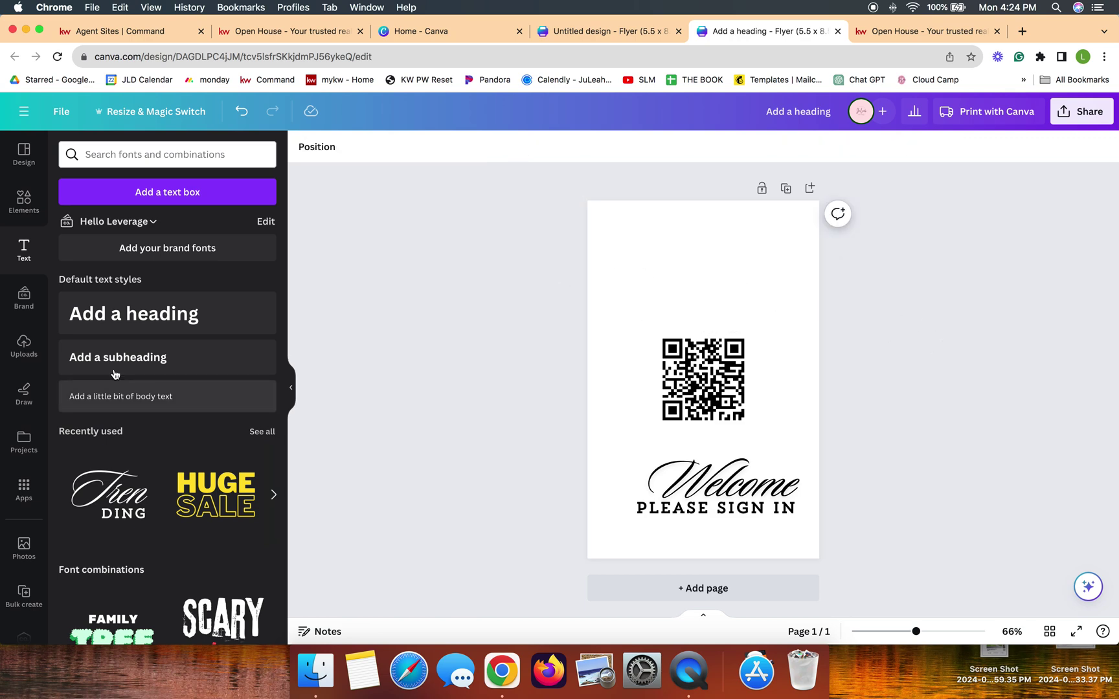
click(24, 345)
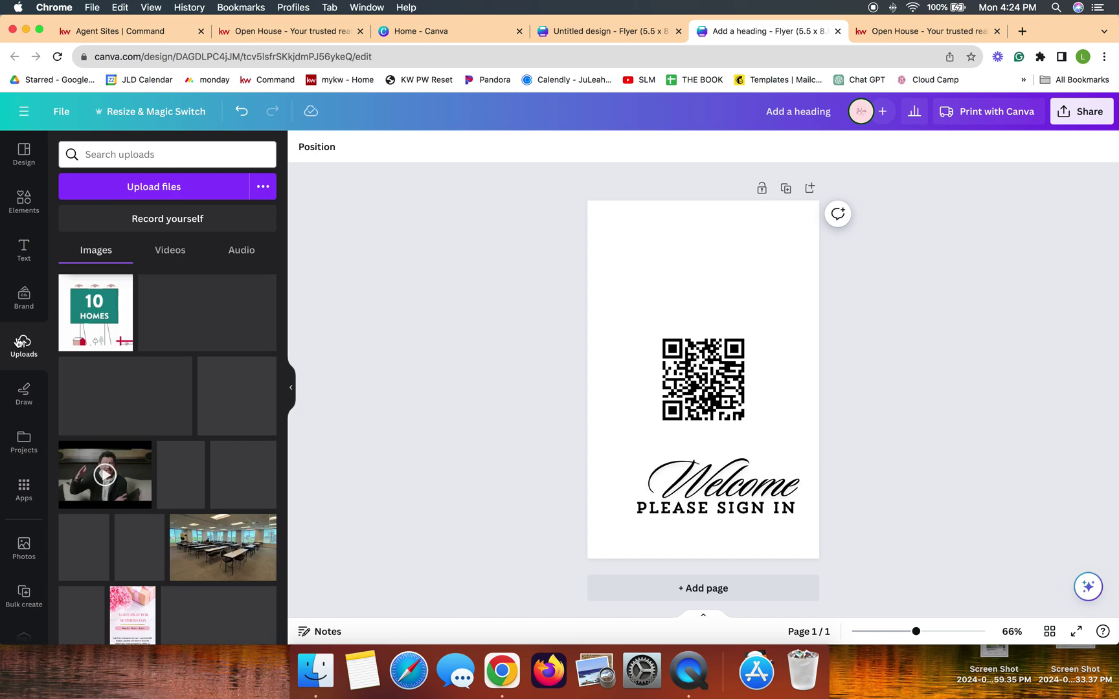
click(27, 218)
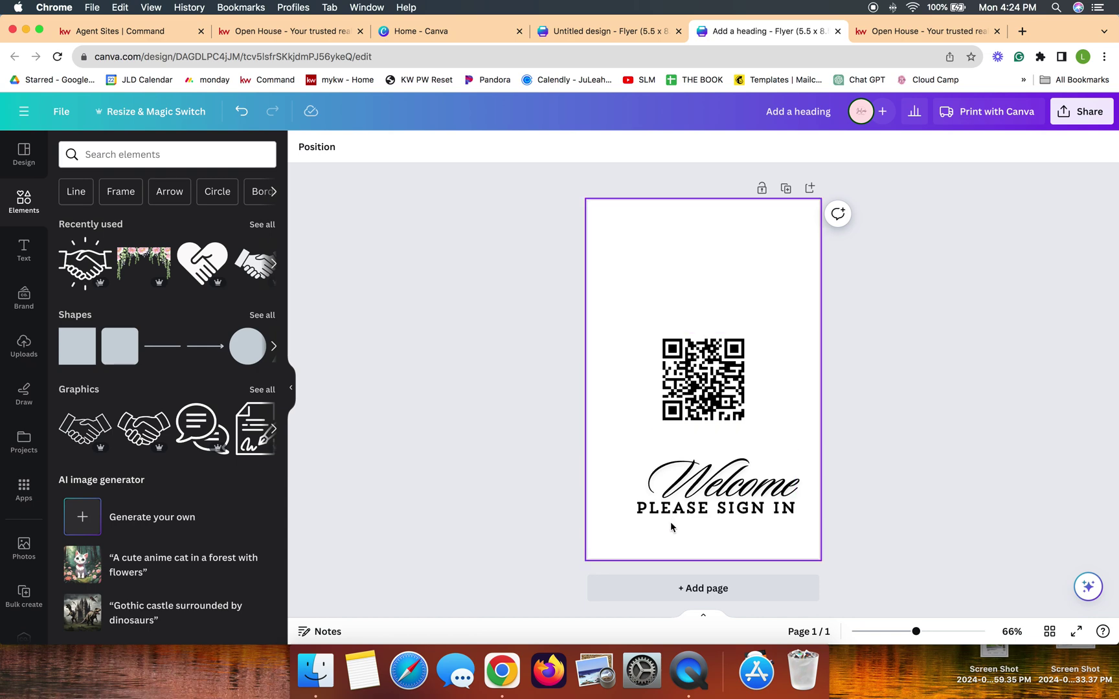
click(716, 487)
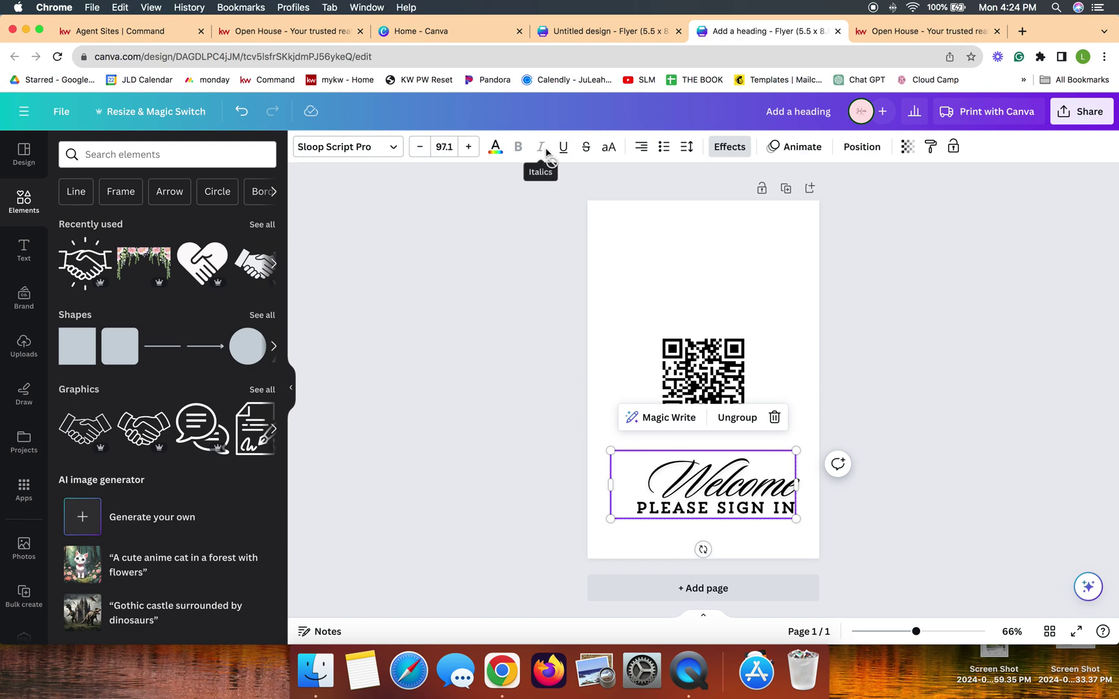
click(970, 350)
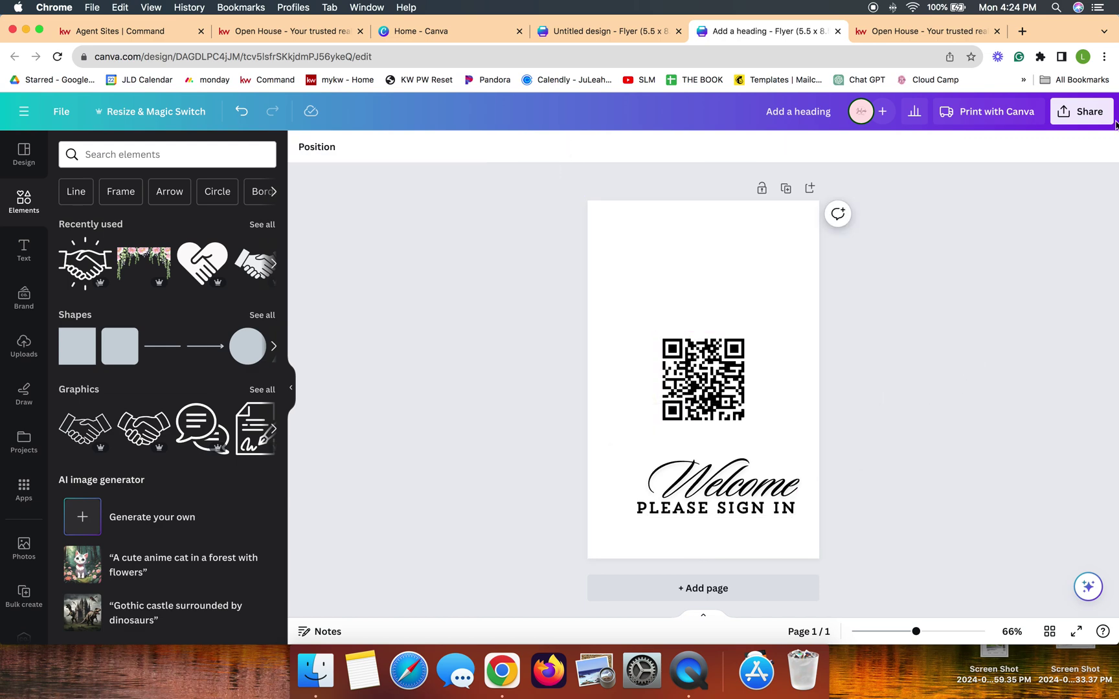
Set the Share > Download file type to PDF Print
click(1073, 119)
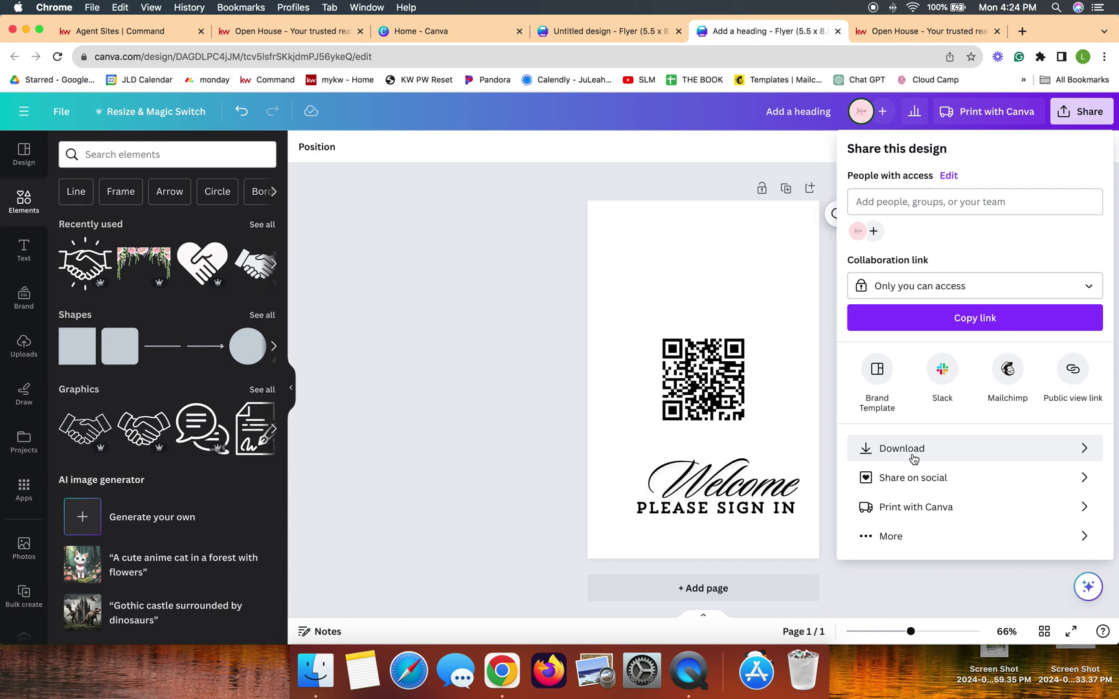
click(913, 448)
click(1002, 206)
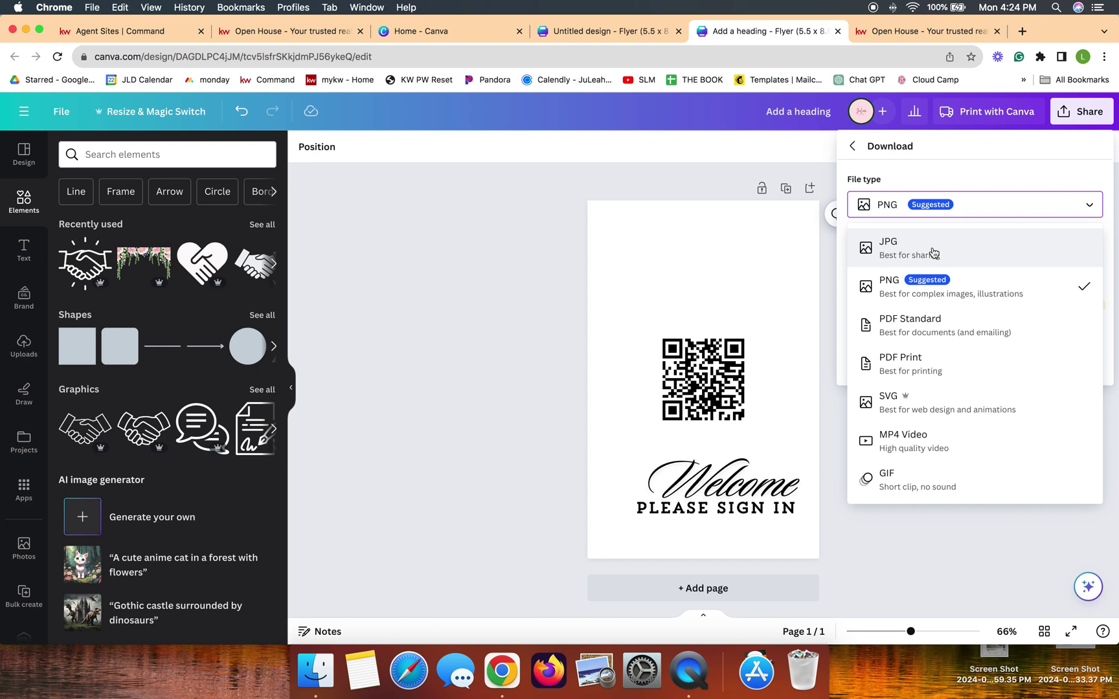
click(950, 368)
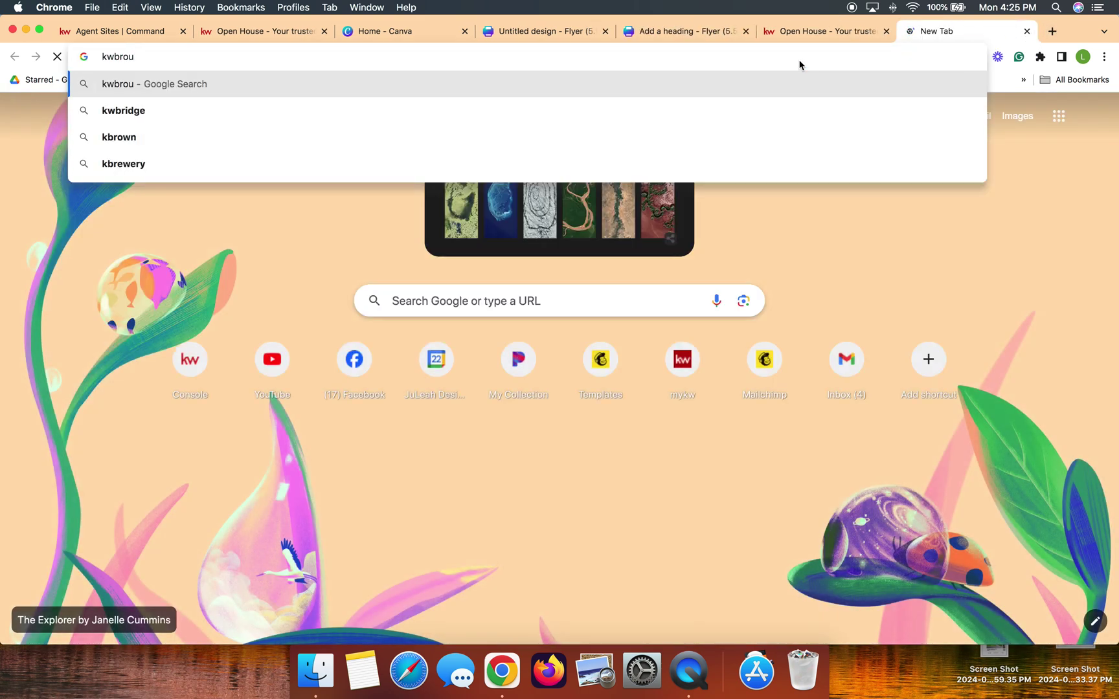
Fix the partly entered address to kwbresources.com and load the site
key(BackSpace)
key(BackSpace)
key(BackSpace)
text(esour)
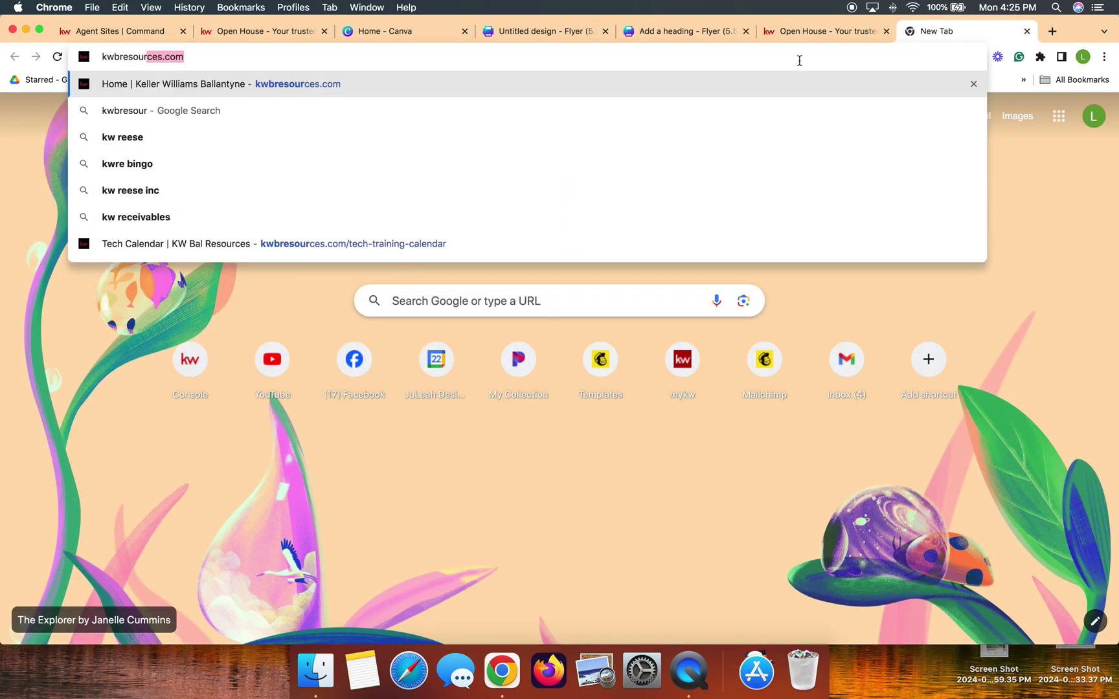
key(Return)
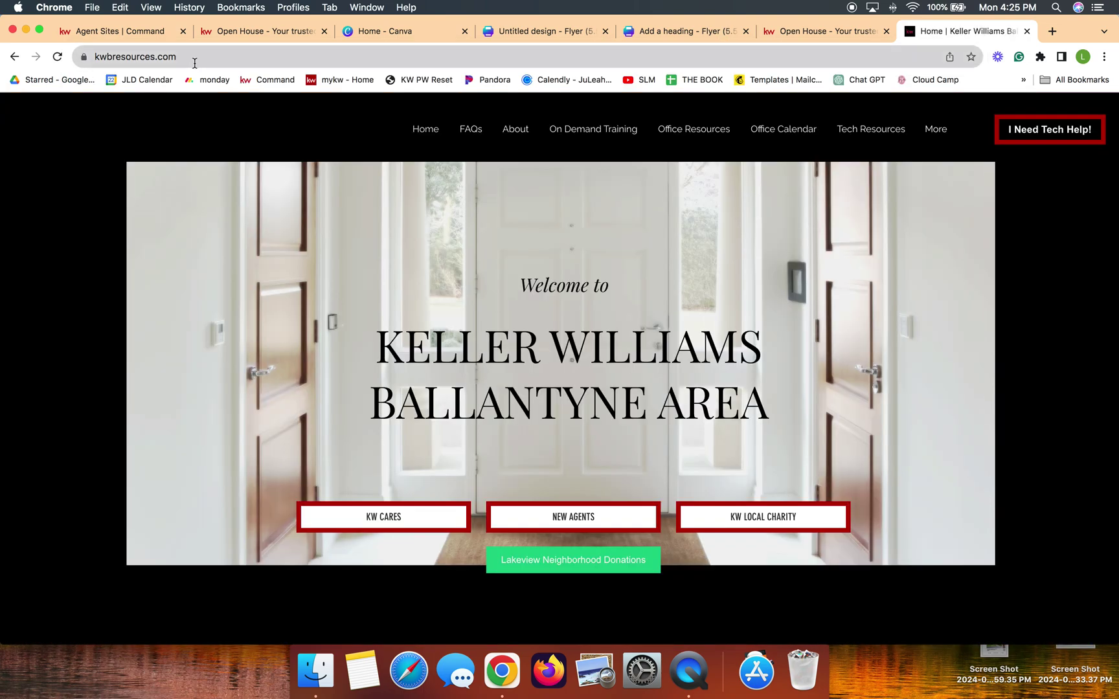